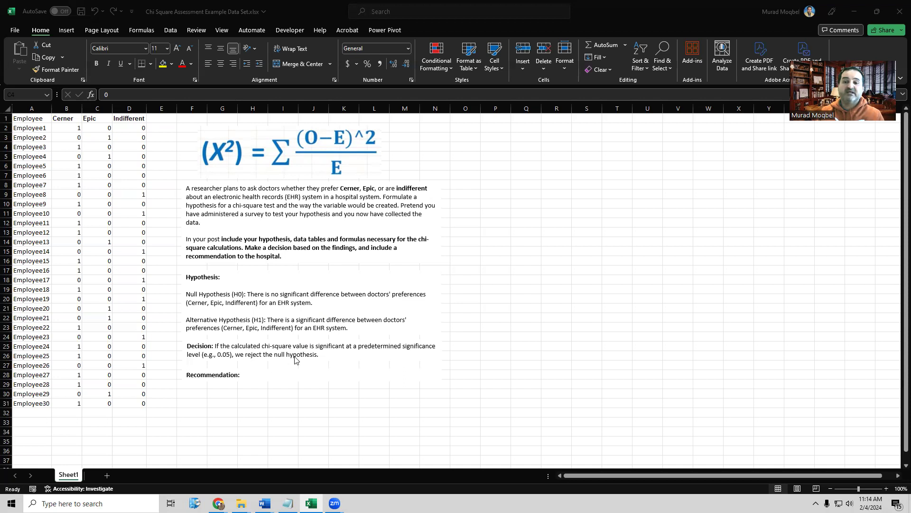
Create a PivotTable from Sheet1!$A$1:$D$31 in cell P2 of the existing worksheet, adding the data to the Data Model.
left_click(102, 147)
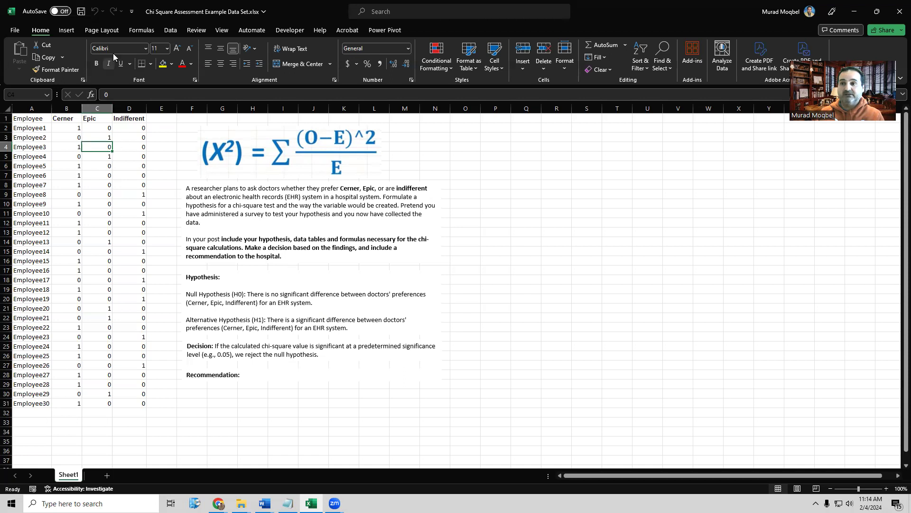
left_click(66, 31)
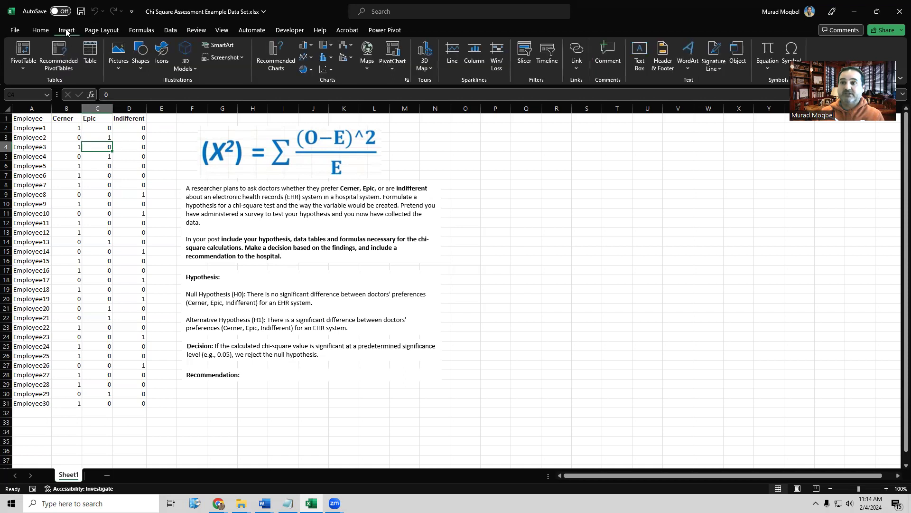
left_click(23, 70)
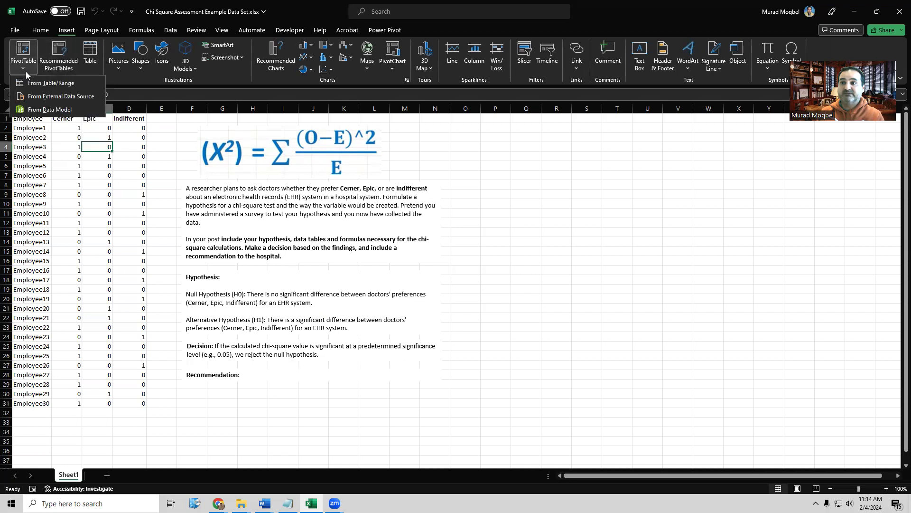
left_click(35, 85)
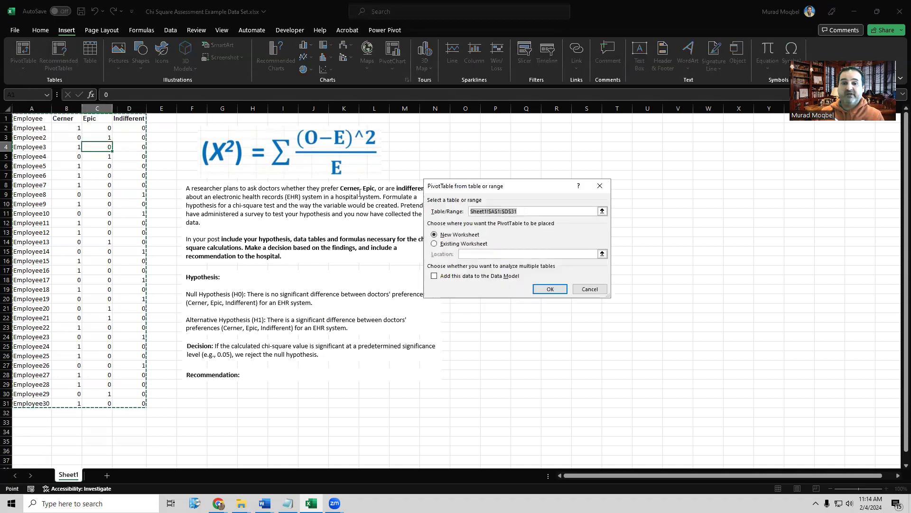
left_click(437, 244)
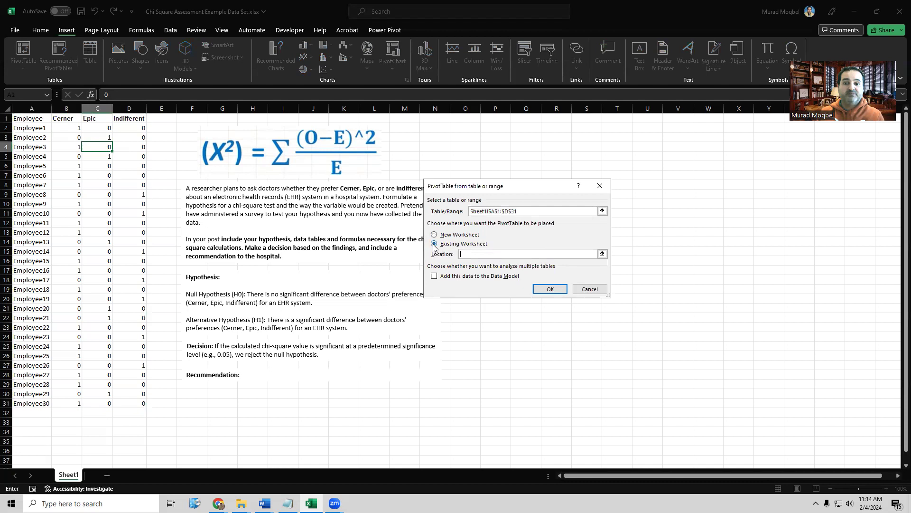
left_click(489, 127)
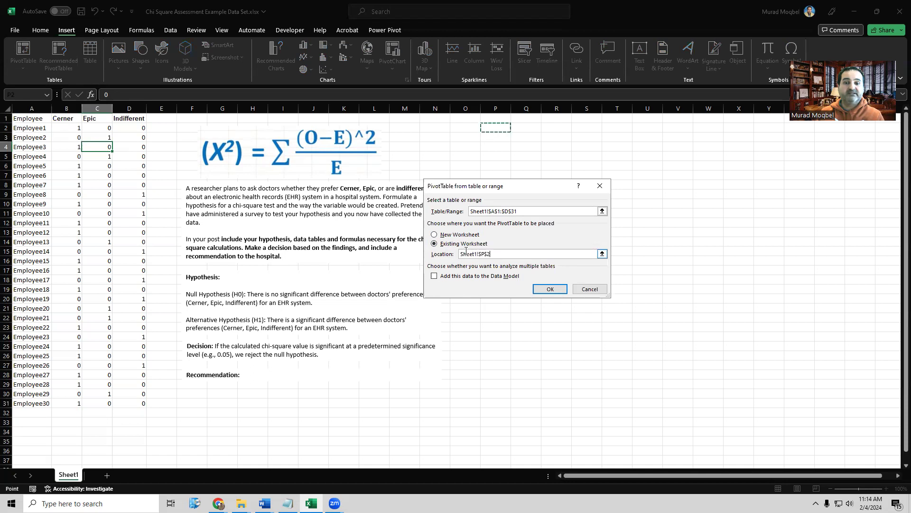
left_click(434, 276)
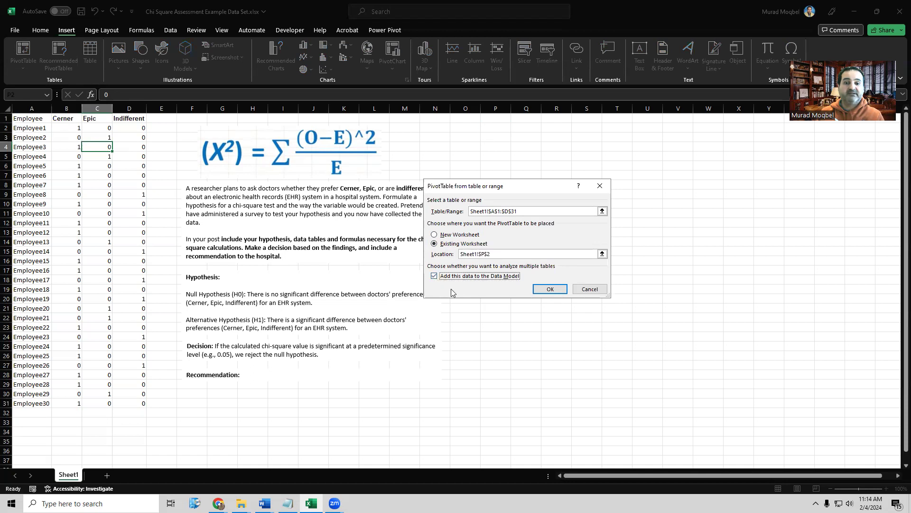
left_click(549, 289)
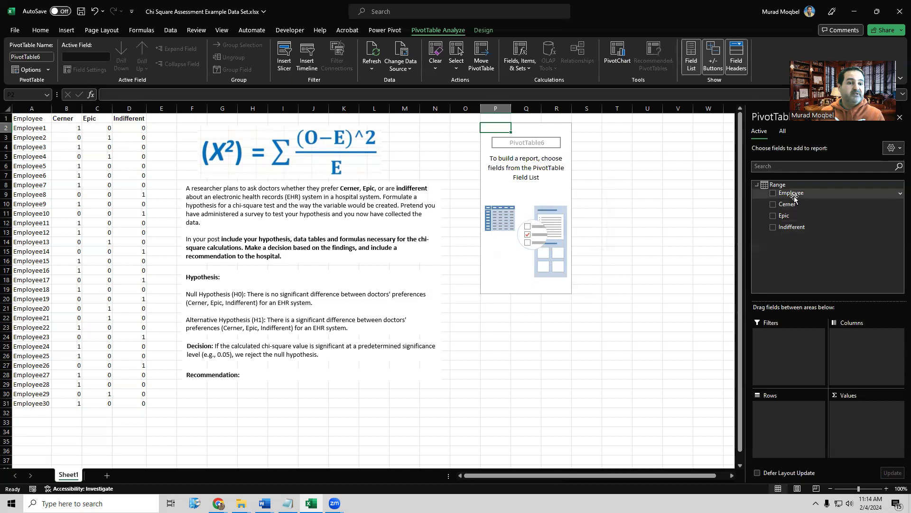
Add the Cerner, Epic and Indifferent fields to the PivotTable as summed values.
left_click_drag(788, 204, 858, 422)
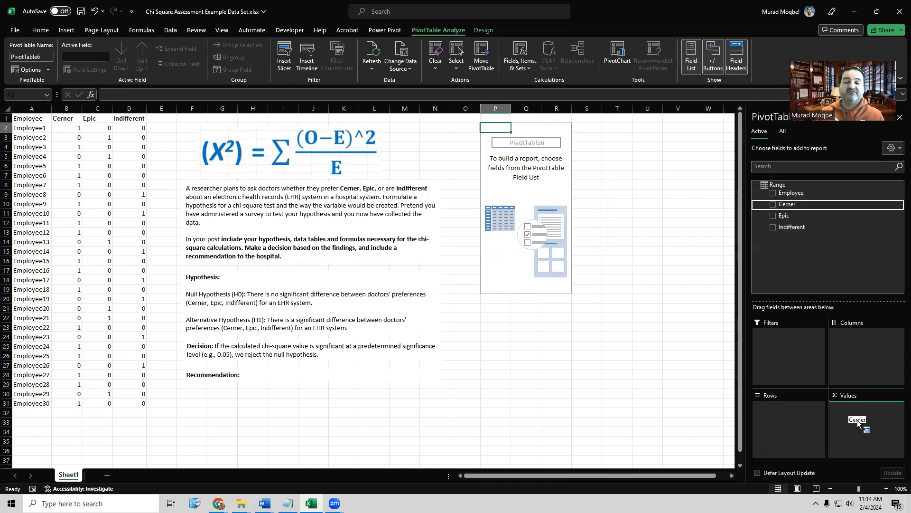
left_click_drag(858, 422, 857, 419)
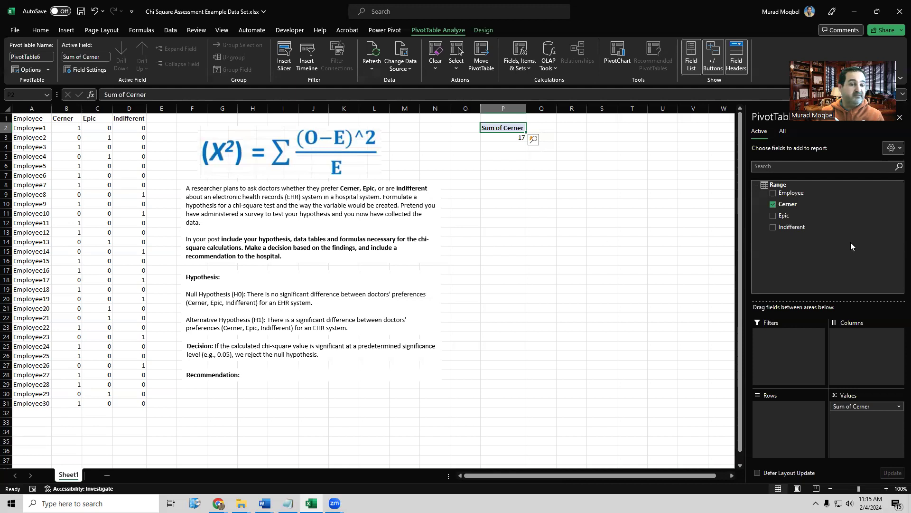
left_click_drag(789, 216, 867, 425)
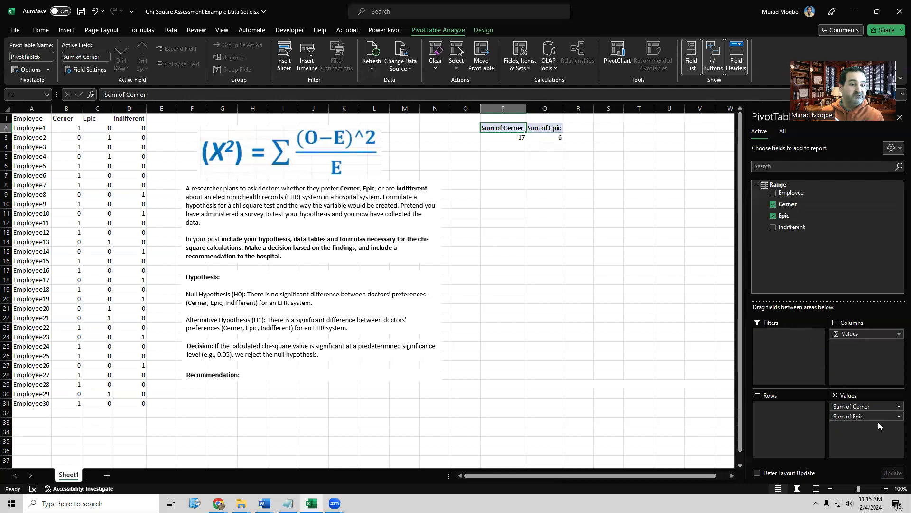
left_click_drag(791, 228, 855, 439)
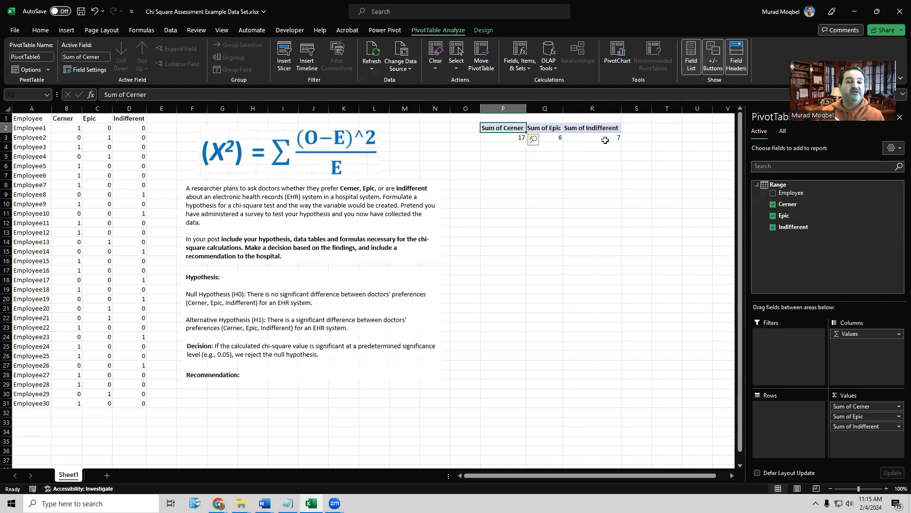
Add a Total heading in S2 and sum P3:R3 in the cell beneath it.
left_click(630, 130)
type("Total")
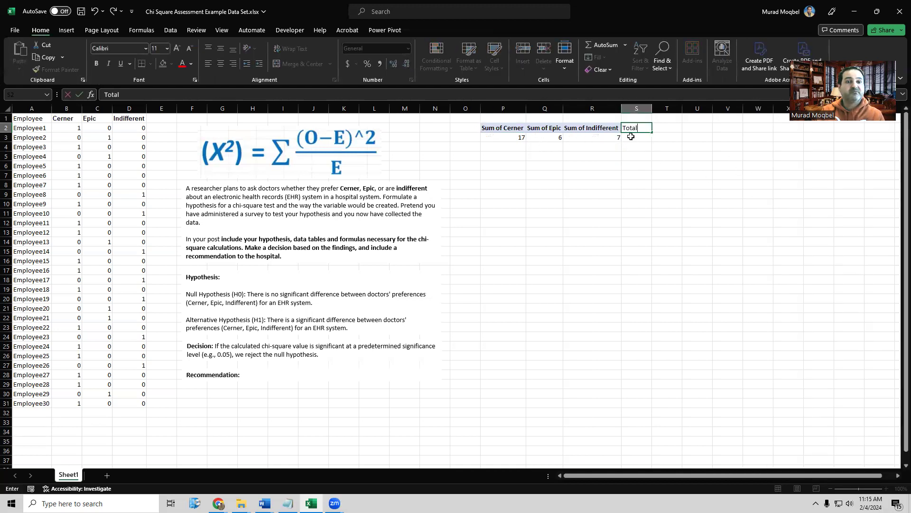
key("Return")
type("t")
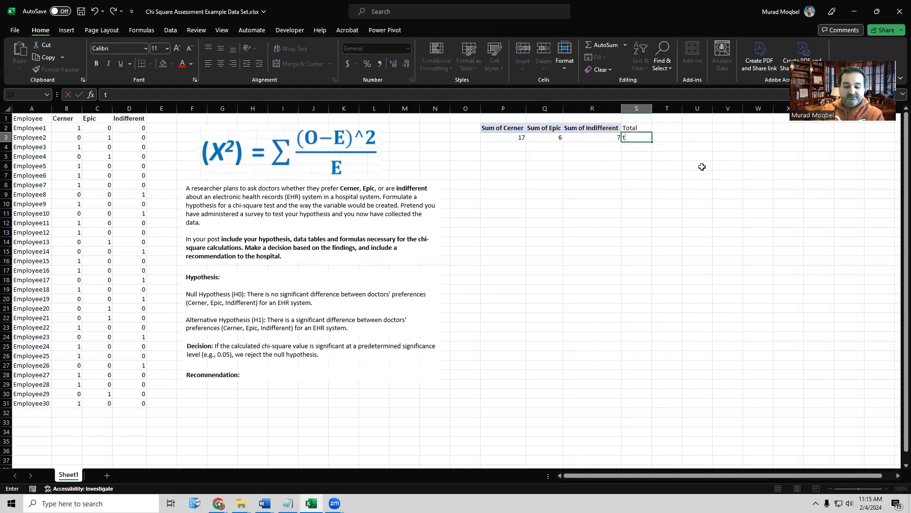
type("=sum(")
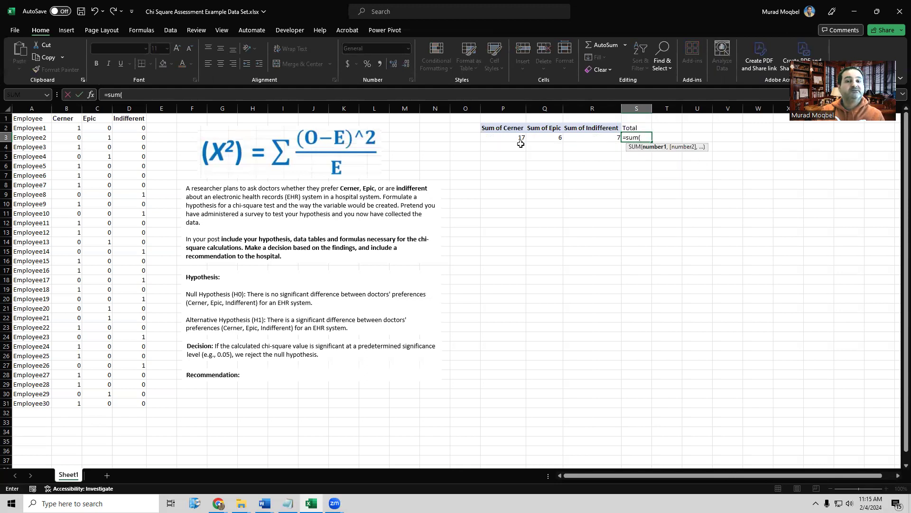
left_click_drag(521, 144, 615, 138)
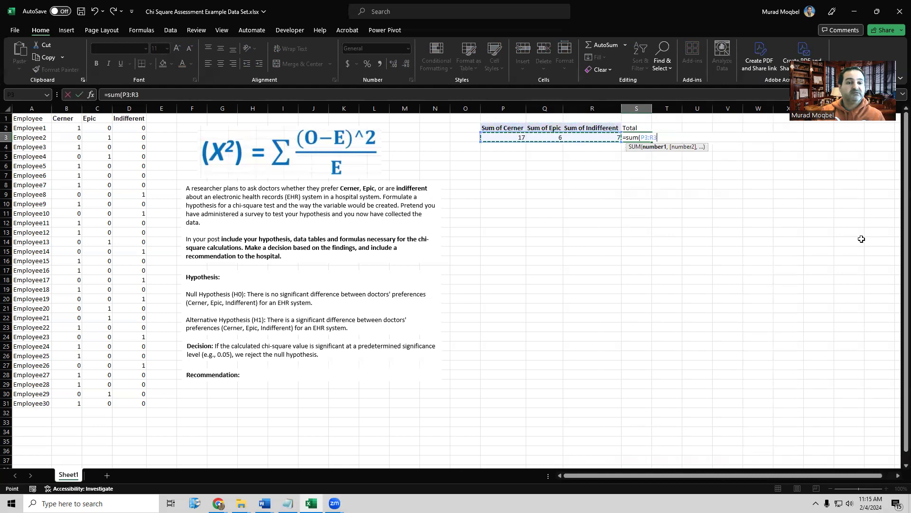
key("Return")
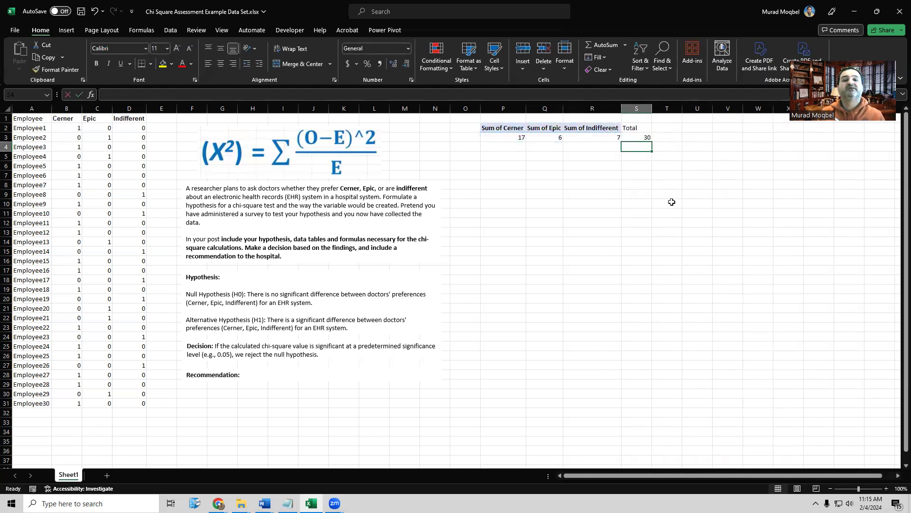
Label the PivotTable "Actual" in P1 and enter the label "Expected" in P5.
left_click(487, 118)
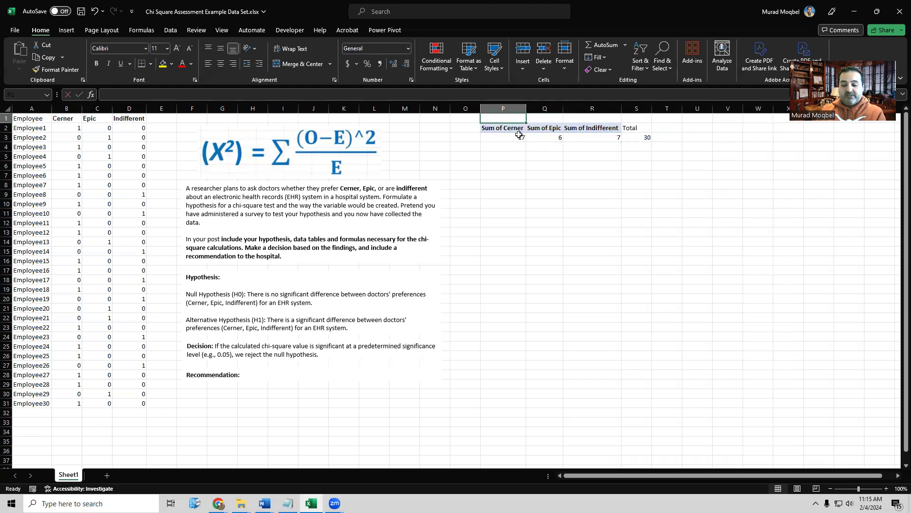
type("A")
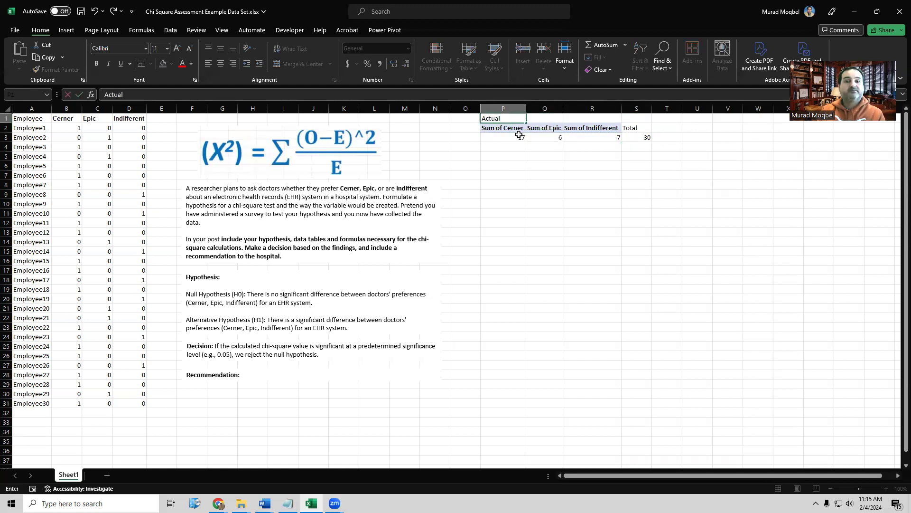
type("ctual")
key("Return")
left_click(519, 136)
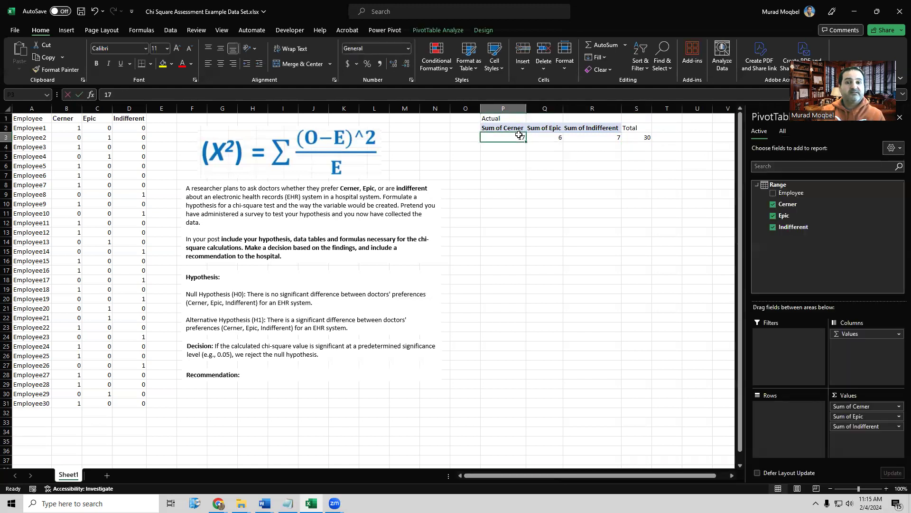
left_click(496, 155)
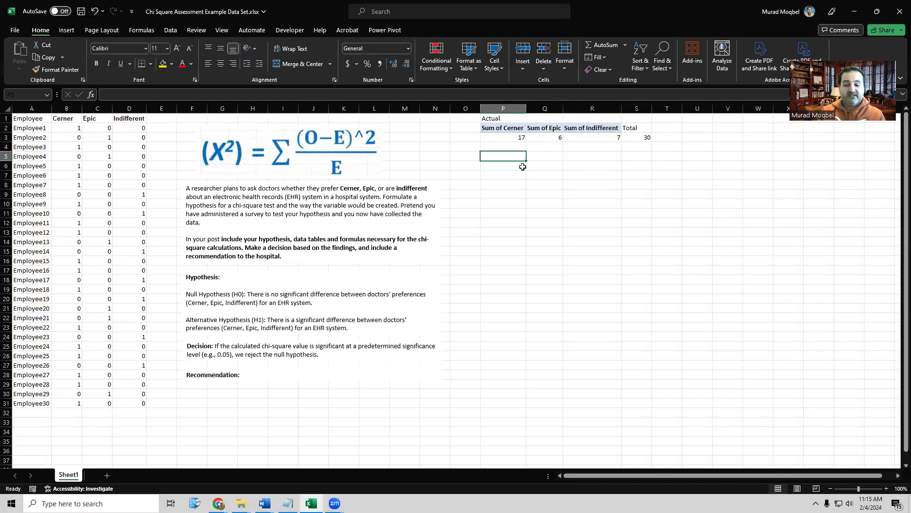
type("Expect")
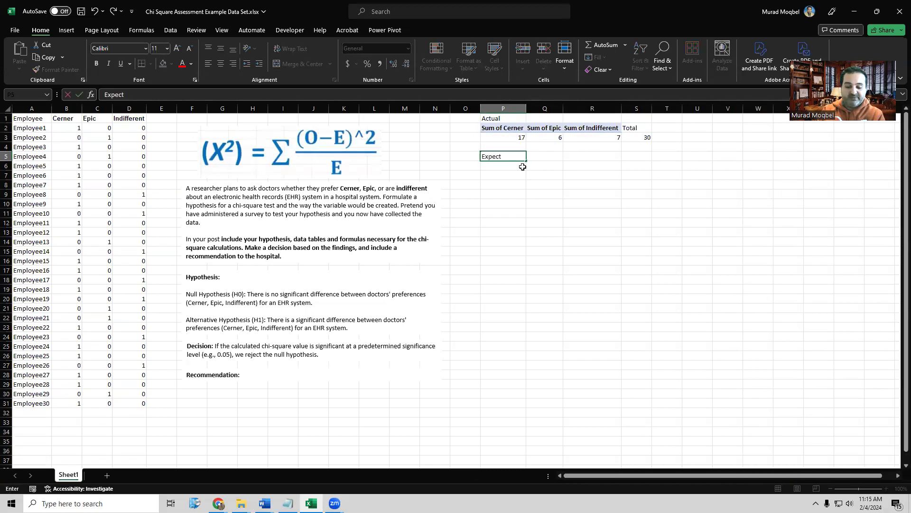
left_click(530, 179)
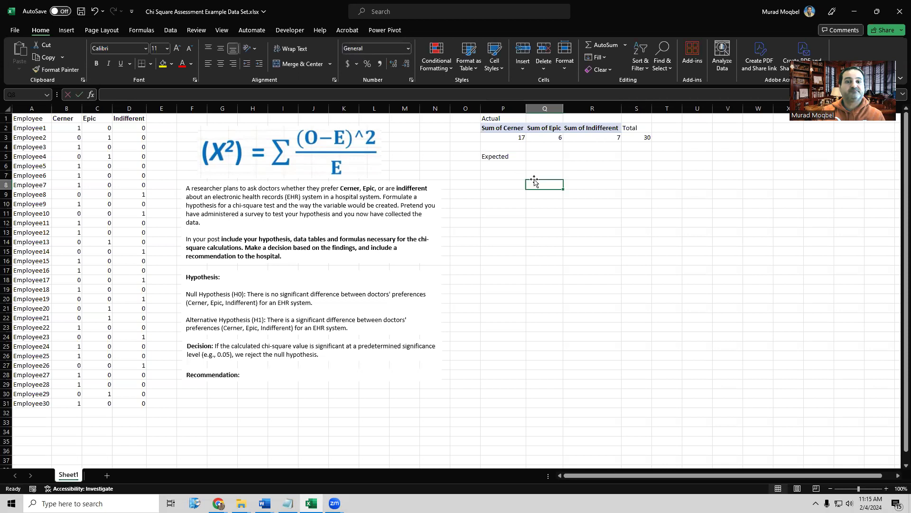
Copy the three PivotTable headings from P2:R2 to P6:R6 under the Expected label.
left_click(501, 159)
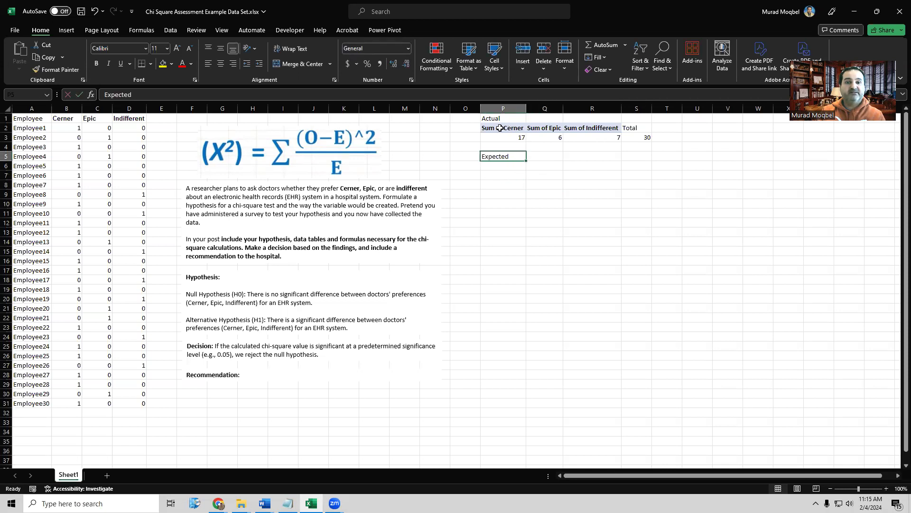
left_click_drag(500, 127, 593, 128)
key("ctrl+c")
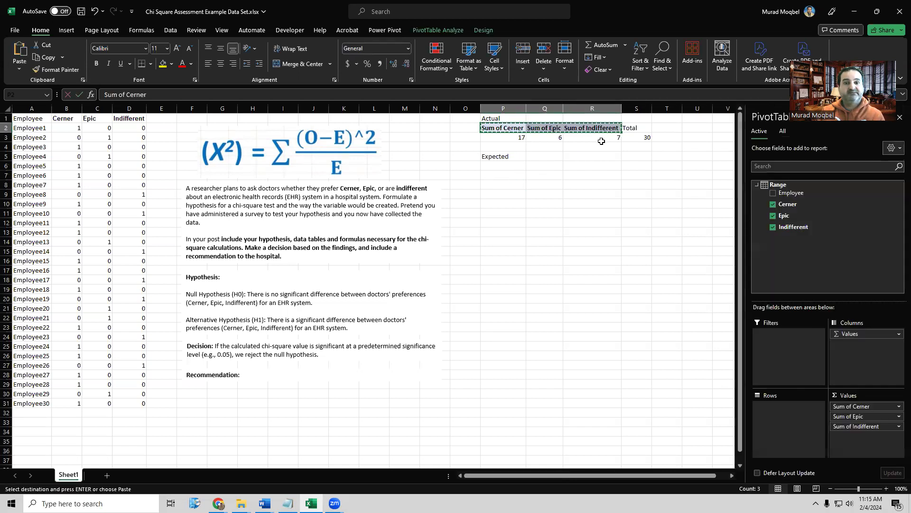
left_click(508, 166)
key("ctrl+v")
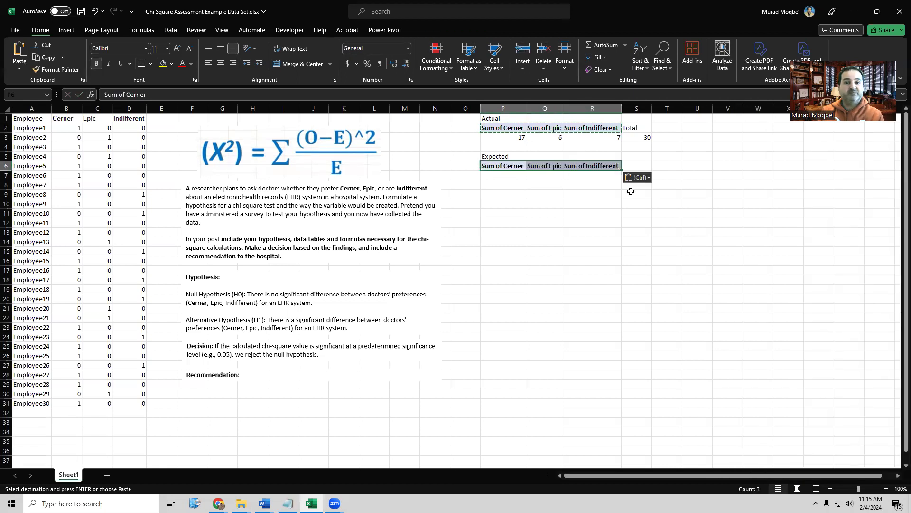
Enter an expected count of 10 for each of Cerner, Epic and Indifferent in P7:R7.
left_click(510, 176)
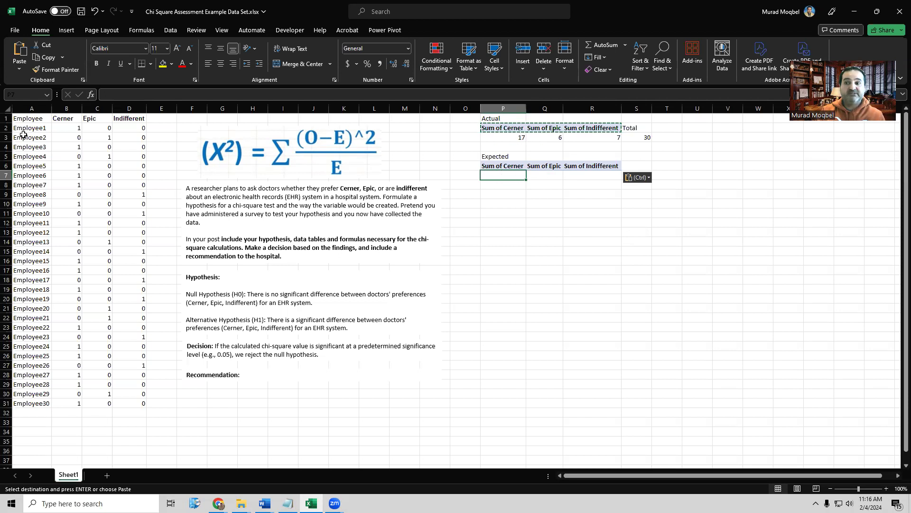
key("Escape")
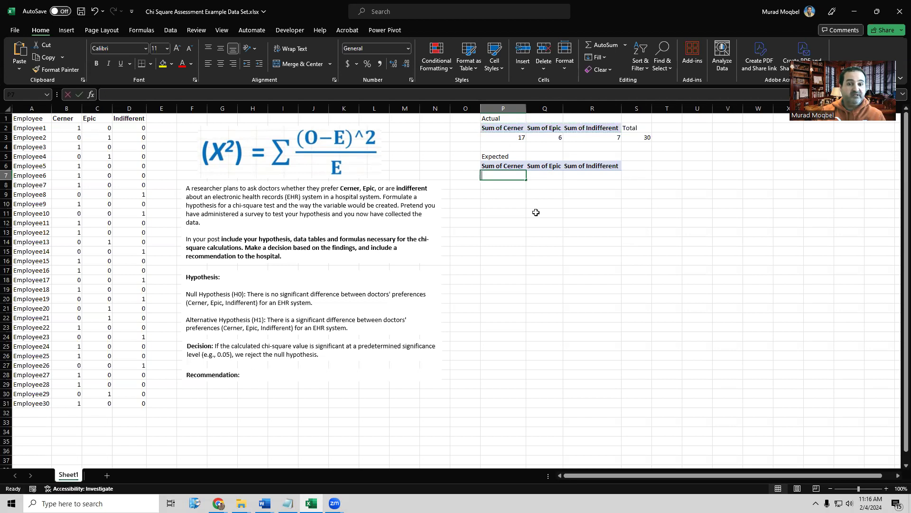
type("10")
key("Tab")
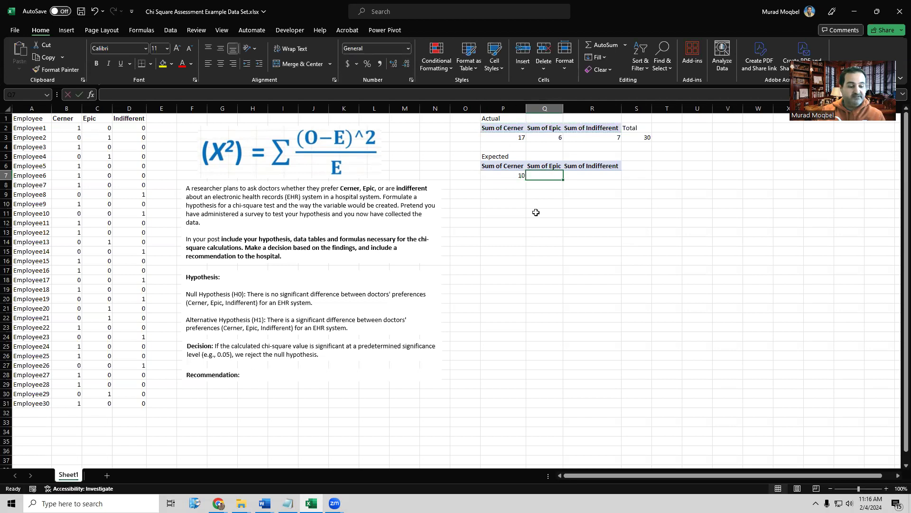
type("10")
key("Tab")
type("1")
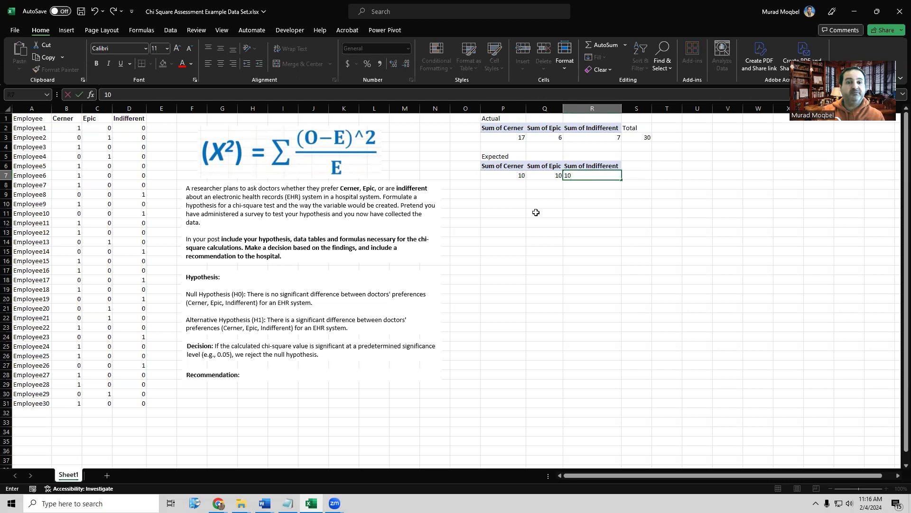
type("0")
key("Tab")
Fill the total formula from S3 down to S7 and clear the unneeded copies in S4:S6.
left_click(647, 137)
left_click_drag(651, 142, 650, 179)
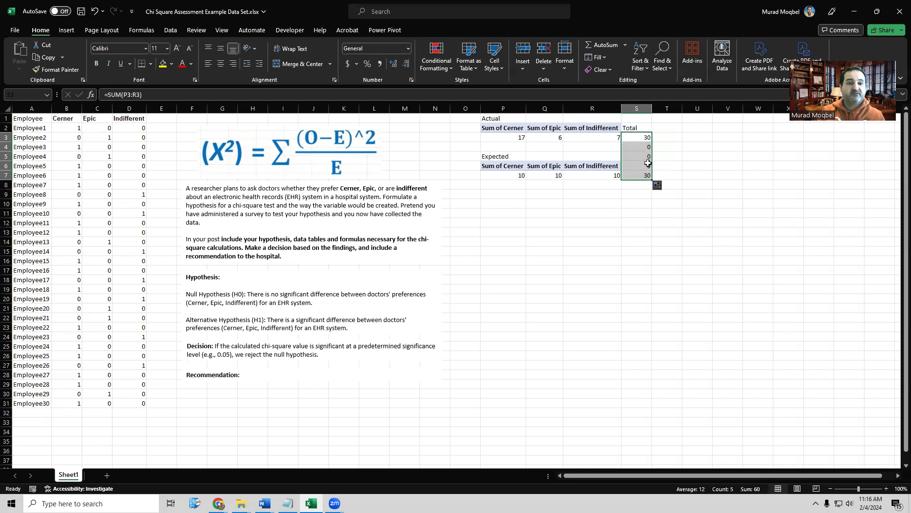
left_click(648, 164)
key("Delete")
left_click(639, 156)
key("Delete")
left_click(642, 146)
key("Delete")
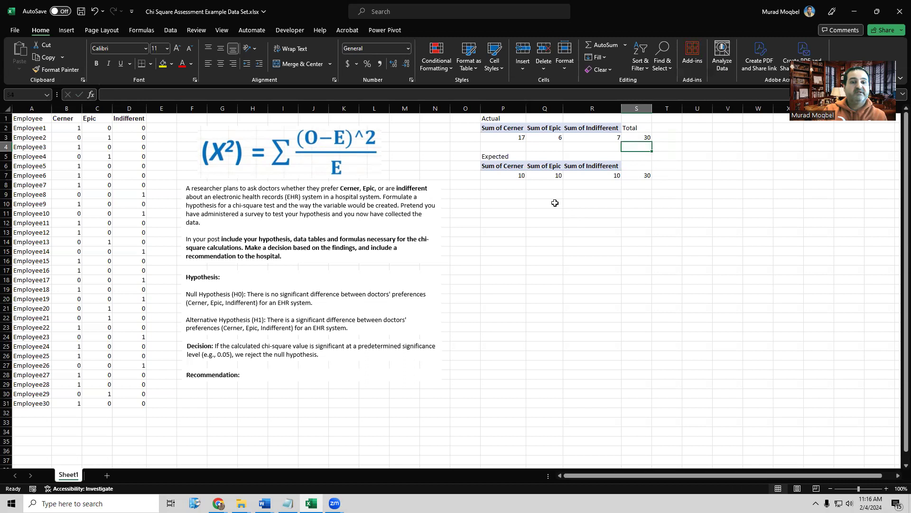
Enter the label "X^2=" in R9 below the Expected table.
left_click(523, 200)
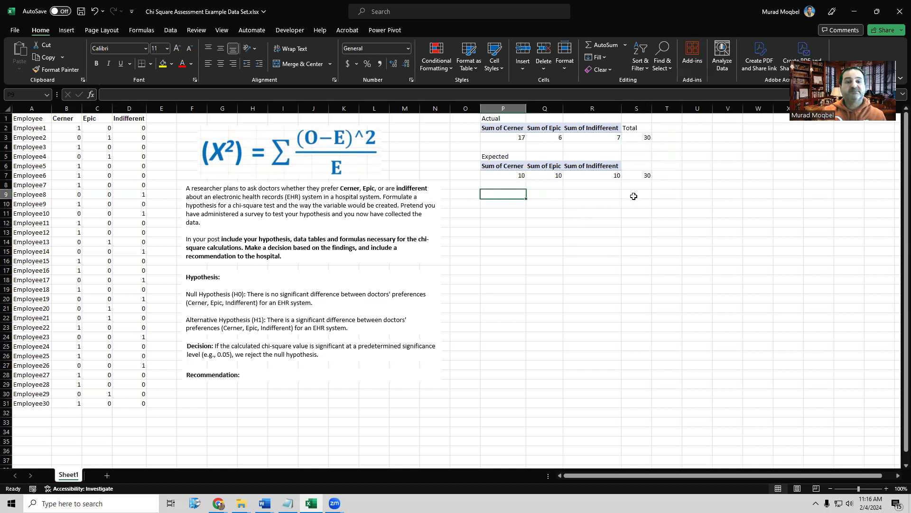
left_click(599, 198)
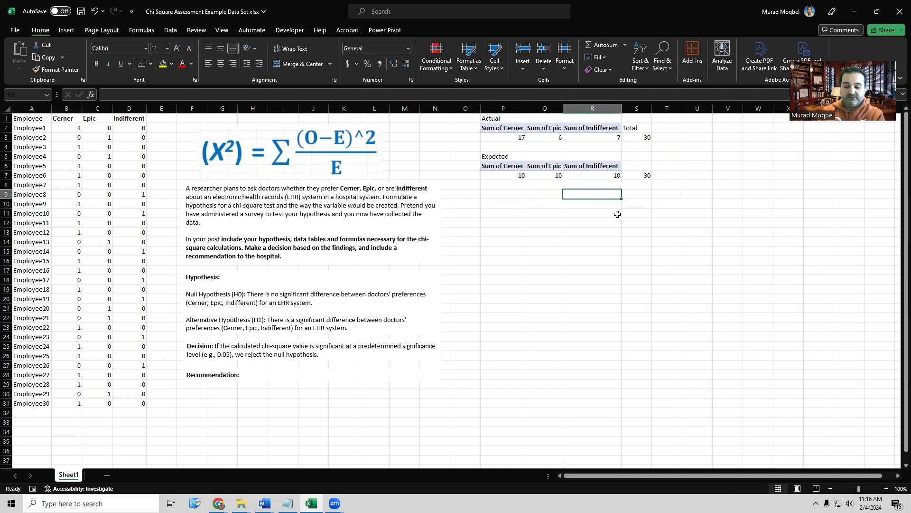
type("X^2=")
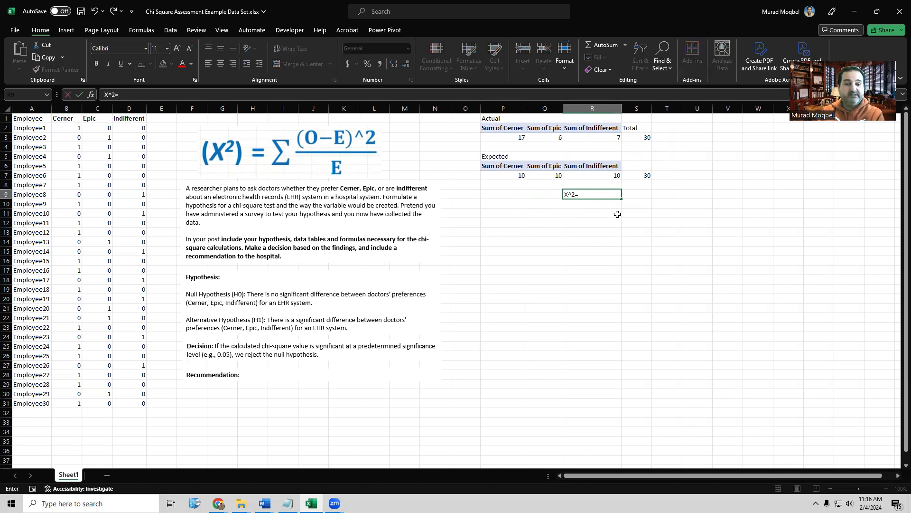
key("Tab")
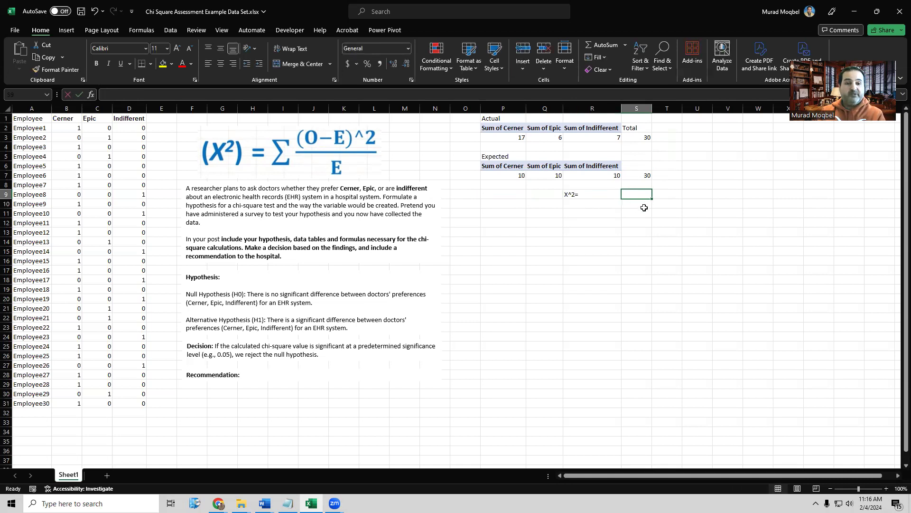
type("=(")
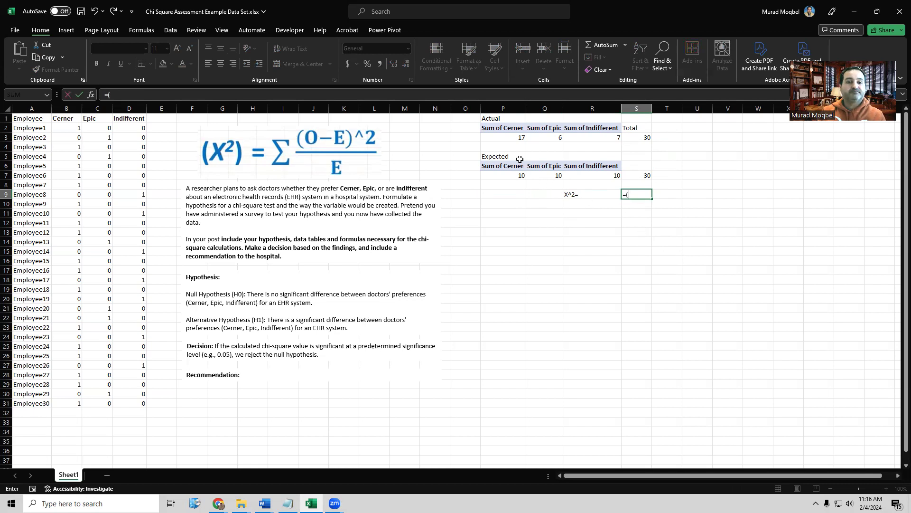
left_click(517, 137)
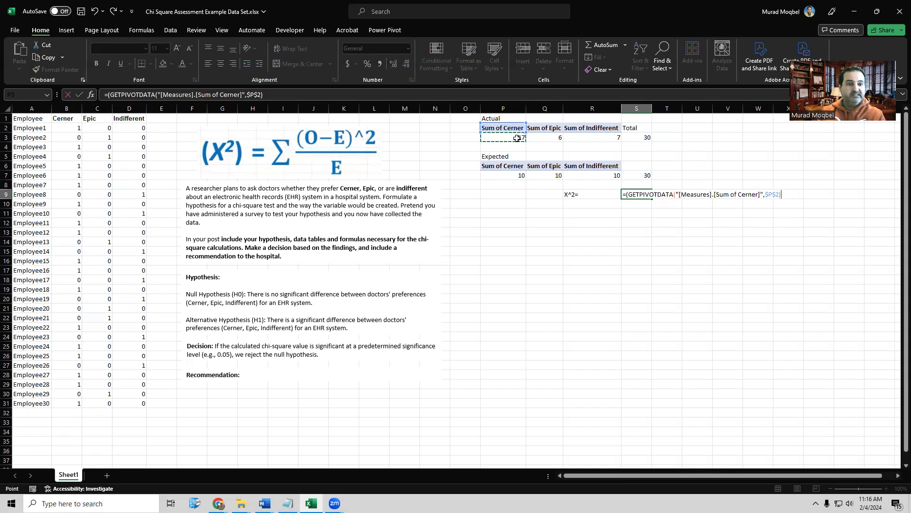
left_click_drag(782, 194, 626, 194)
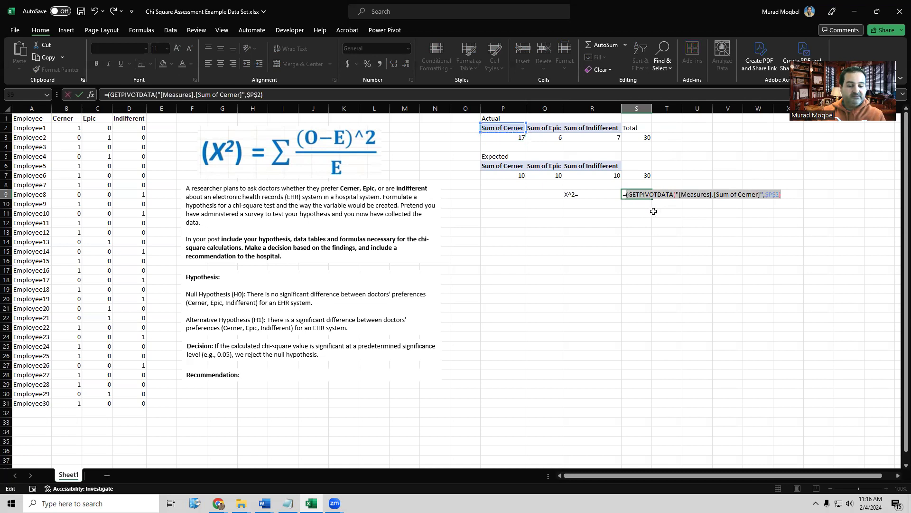
key("BackSpace")
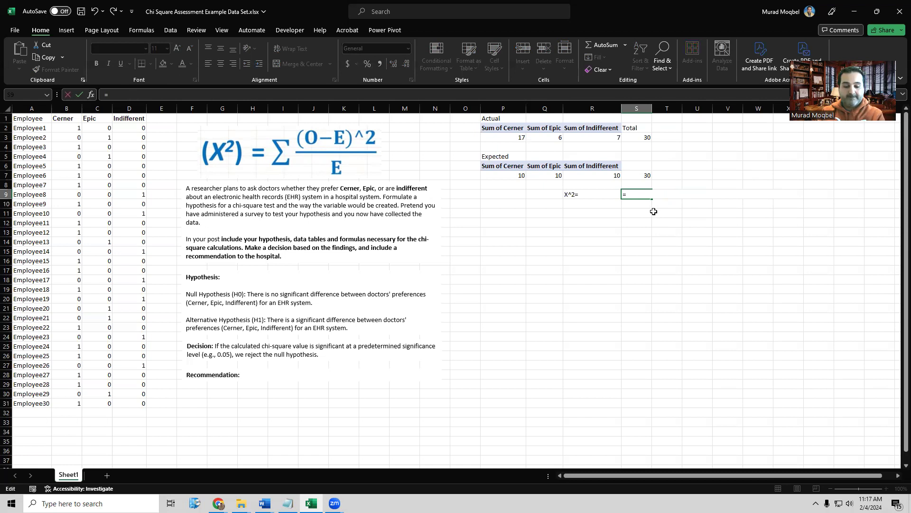
Enter the Cerner chi-square term =(P3-P7)^2/P7 in S9, beside the X^2= label.
type("p3-")
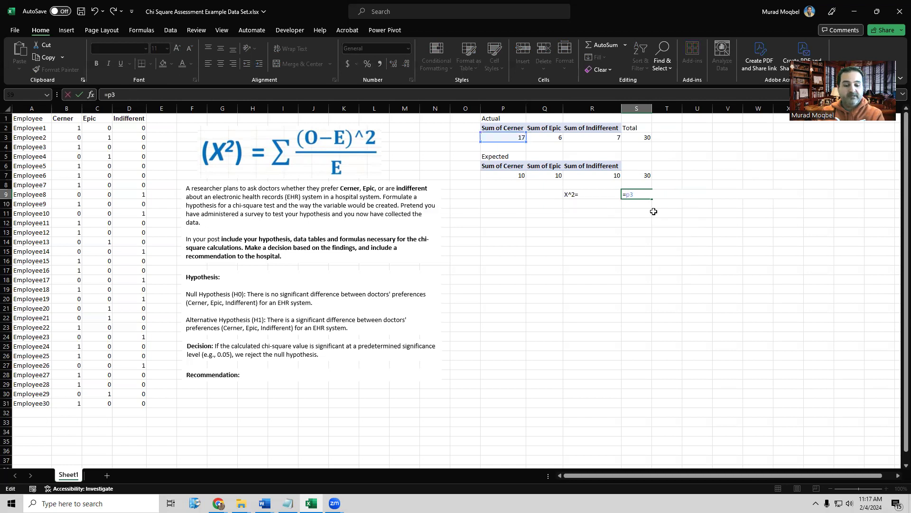
left_click(517, 174)
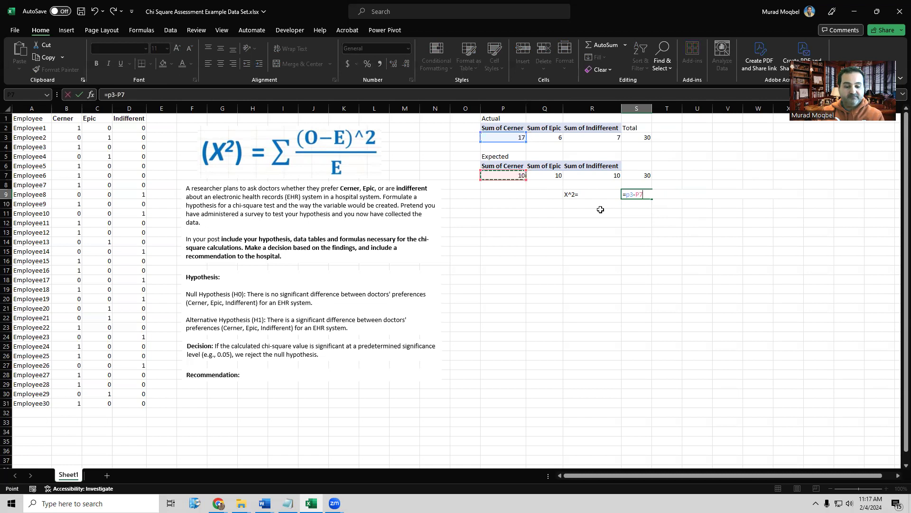
type(")")
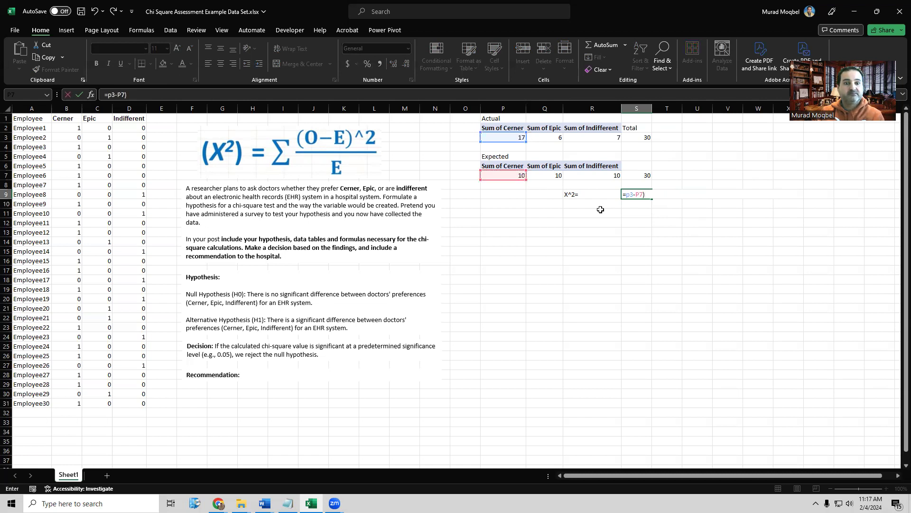
left_click(626, 194)
type("(")
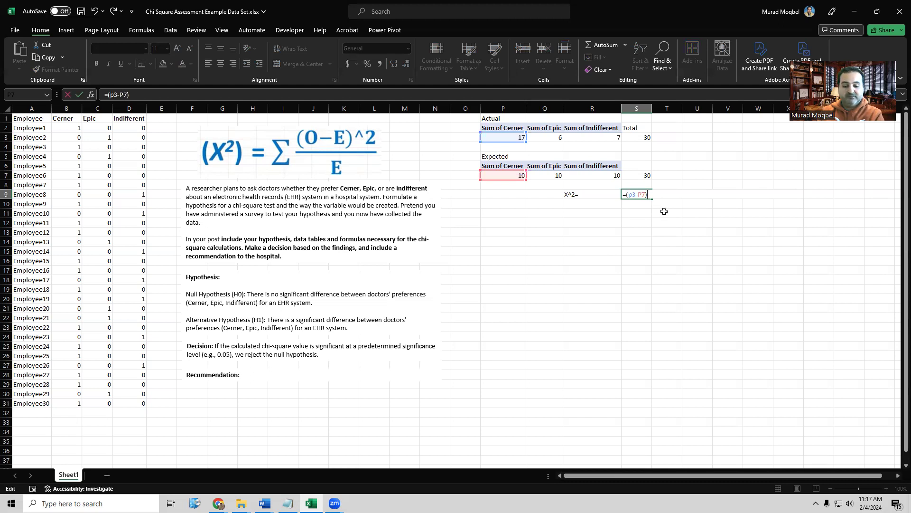
key("End")
type("^2")
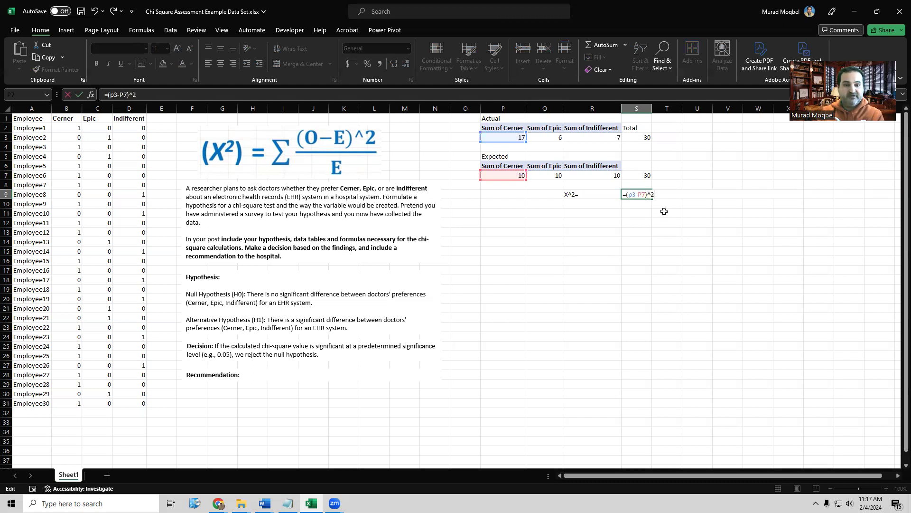
left_click(510, 173)
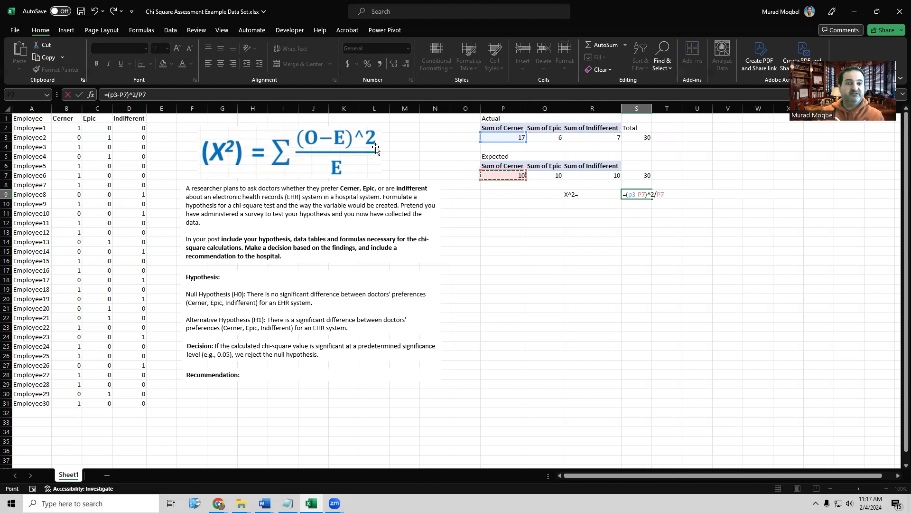
key("Return")
left_click(639, 193)
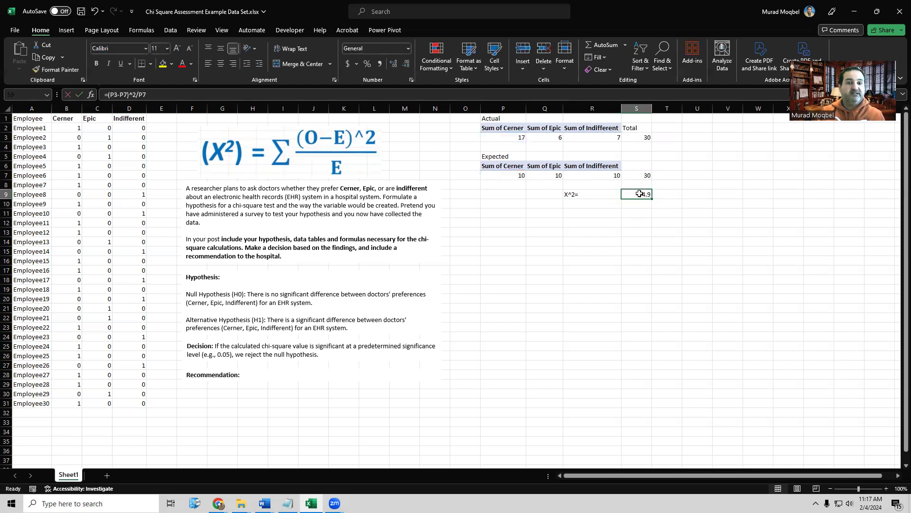
double_click(639, 194)
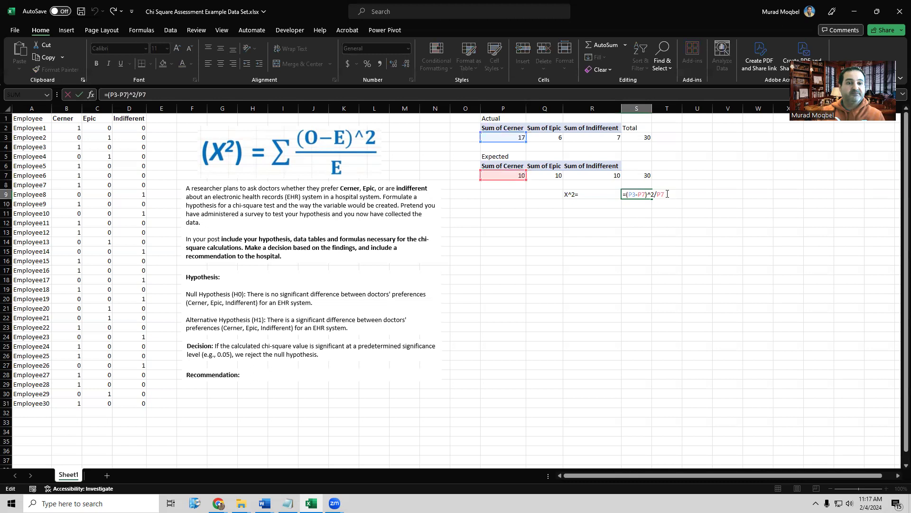
left_click(634, 203)
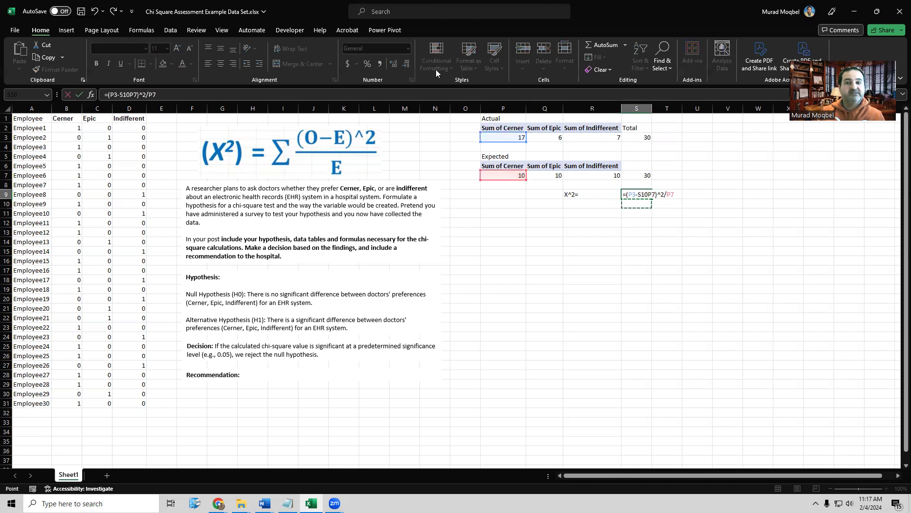
left_click(95, 12)
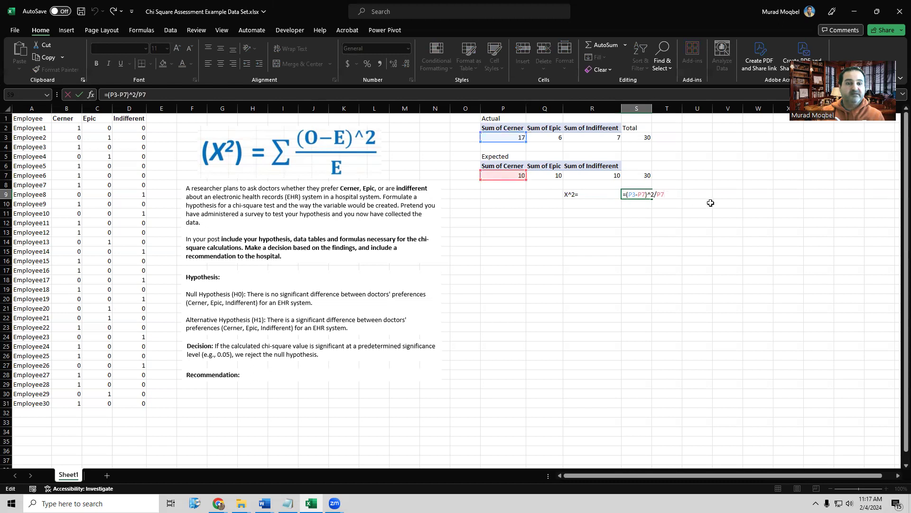
type("+")
key("BackSpace")
key("BackSpace")
key("BackSpace")
key("BackSpace")
key("BackSpace")
key("BackSpace")
key("BackSpace")
key("BackSpace")
key("BackSpace")
key("BackSpace")
key("BackSpace")
key("BackSpace")
key("BackSpace")
key("BackSpace")
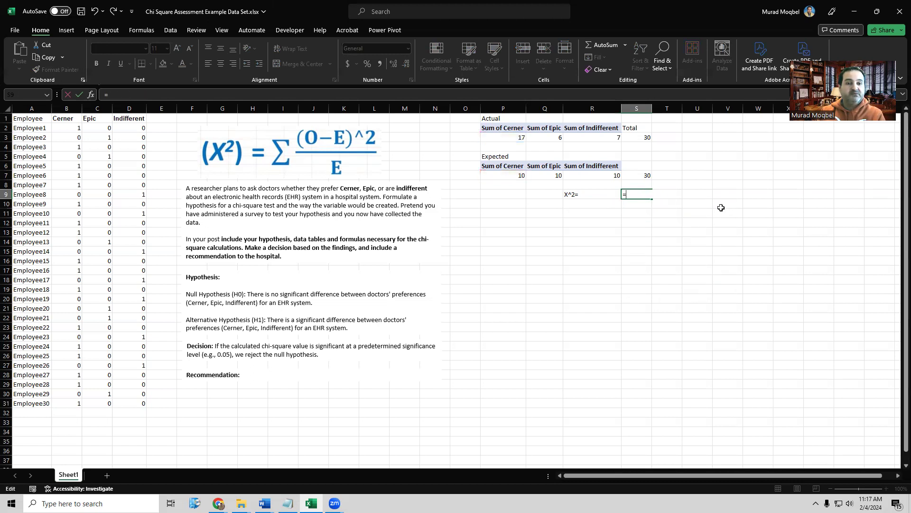
key("BackSpace")
left_click(90, 9)
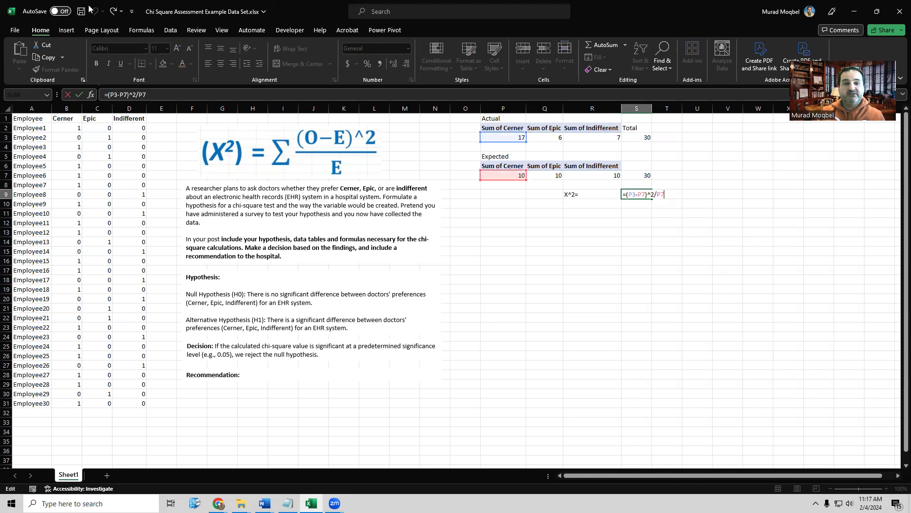
Move the formula text =(P3-P7)^2/P7 from S9 to P8, leaving S9 empty.
left_click_drag(665, 194, 623, 195)
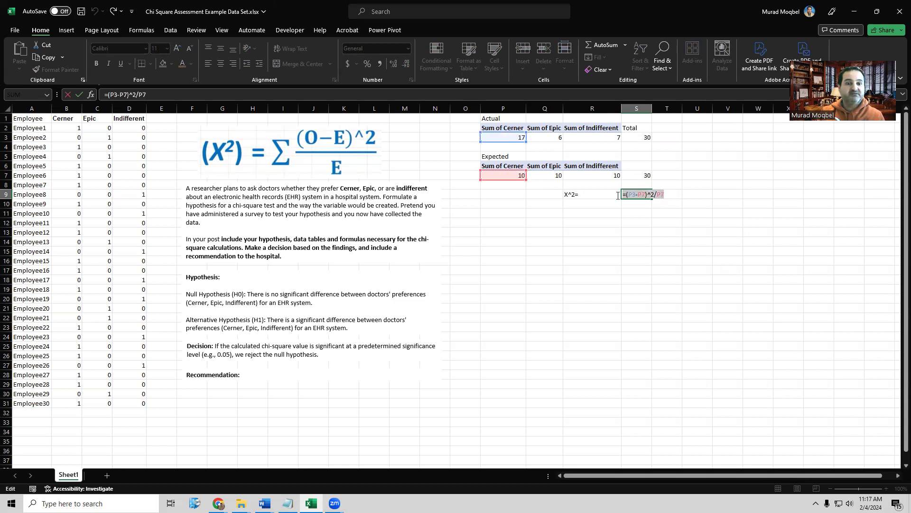
key("Delete")
key("Return")
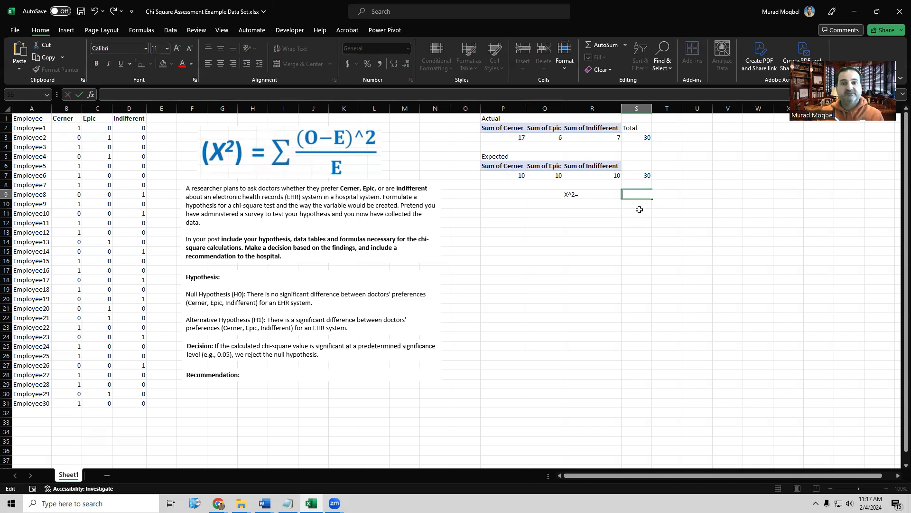
left_click(504, 183)
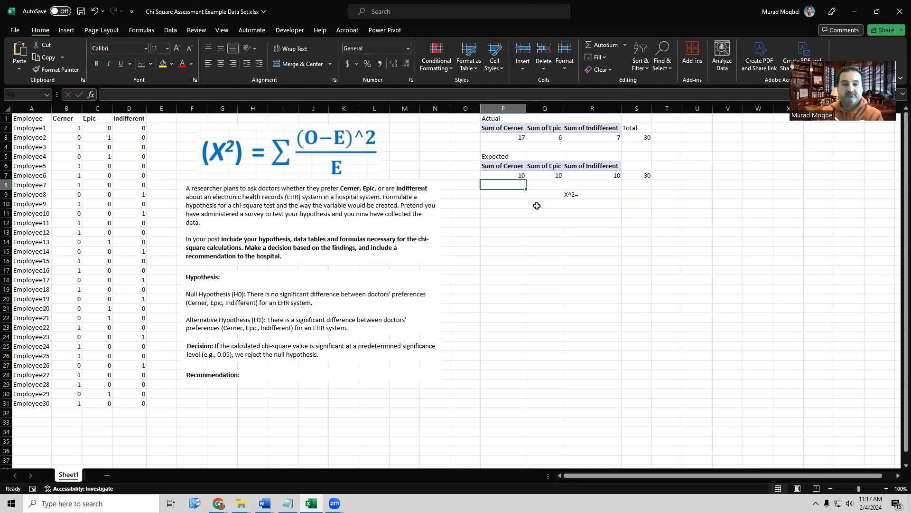
key("ctrl+v")
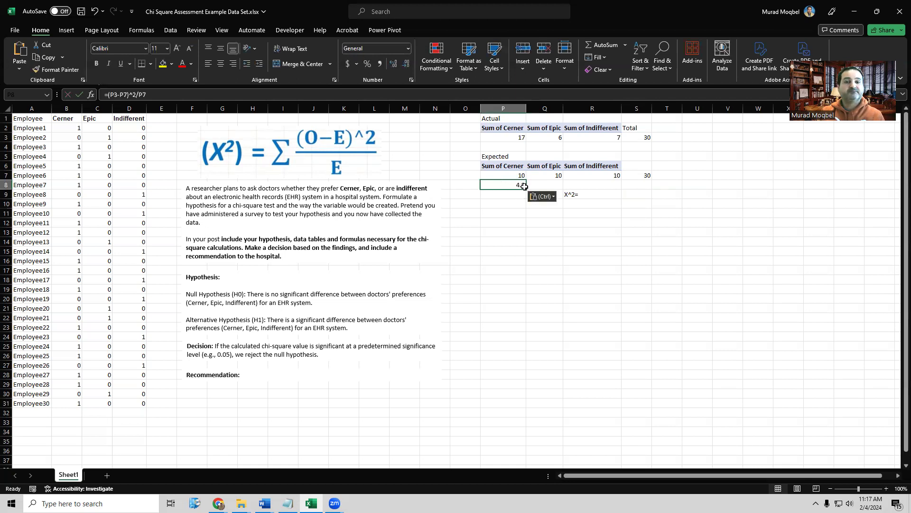
Fill the chi-square term from P8 across to R8 and check the copied formulas in Q8 and R8.
left_click_drag(525, 190, 596, 188)
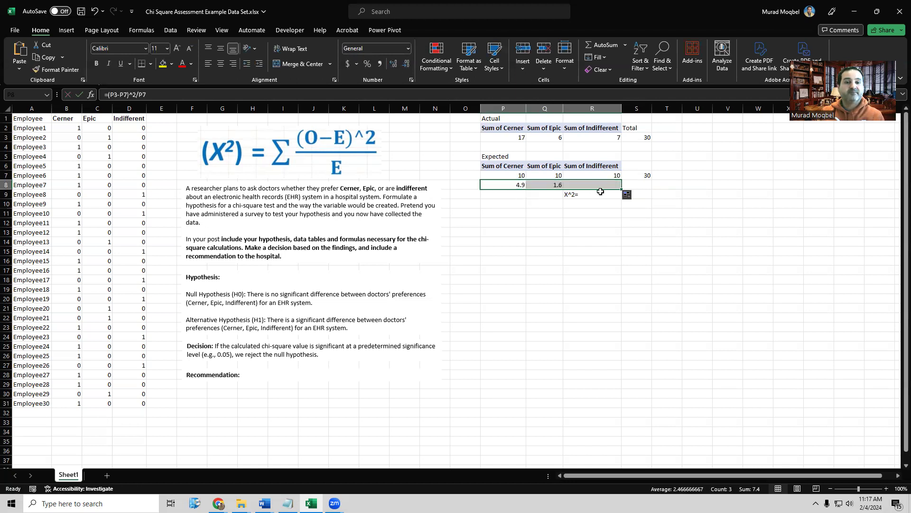
double_click(552, 185)
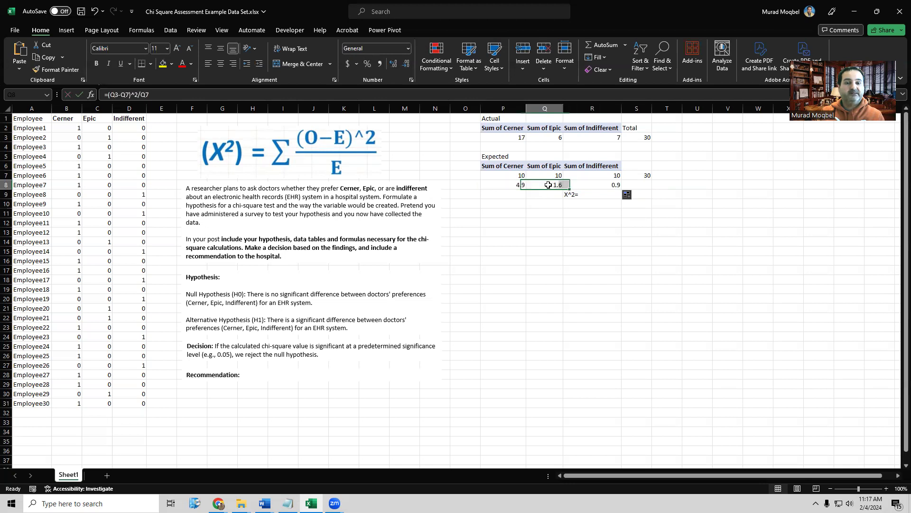
key("Escape")
double_click(606, 184)
key("Return")
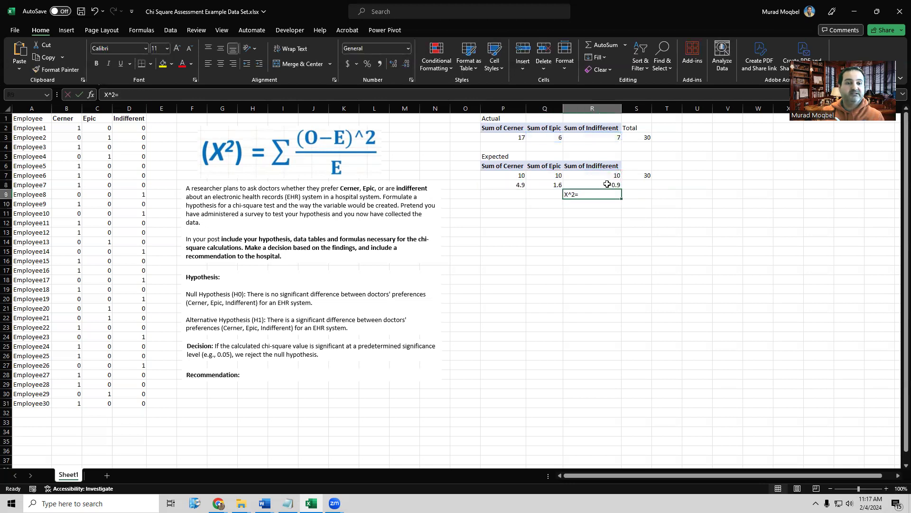
Calculate the chi-square value in S9 with =SUM(P8:R8).
left_click(641, 194)
type("=sum(")
left_click_drag(513, 185, 613, 187)
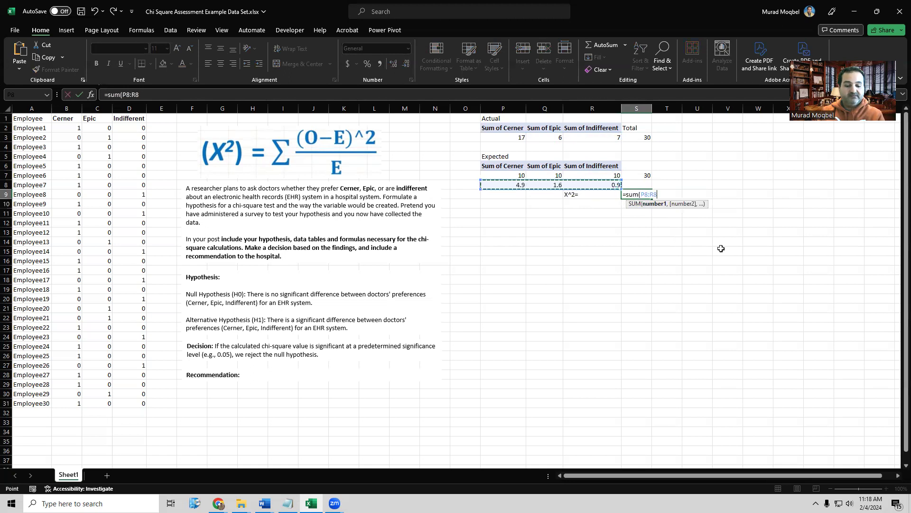
type(")")
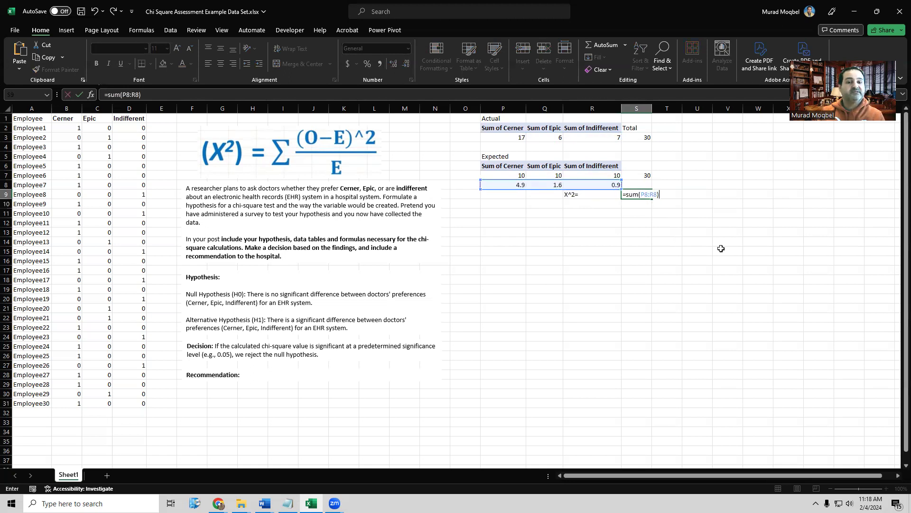
key("Return")
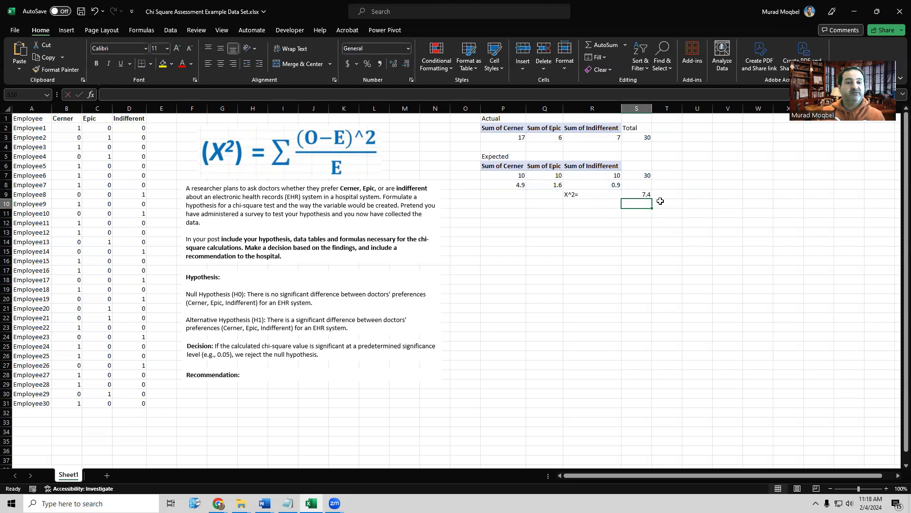
Label R10 as P-Value and calculate the p-value in S10 with =CHISQ.DIST.RT(S9,2).
left_click(593, 206)
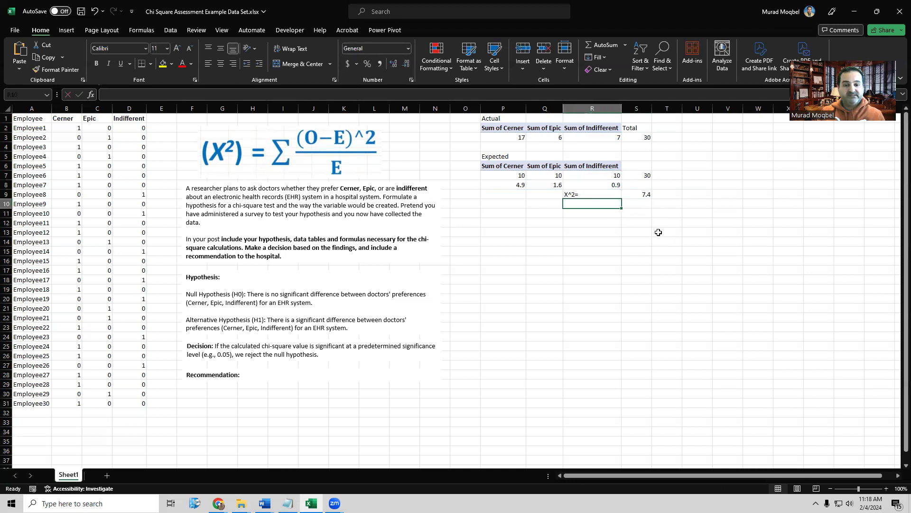
type("P-Value")
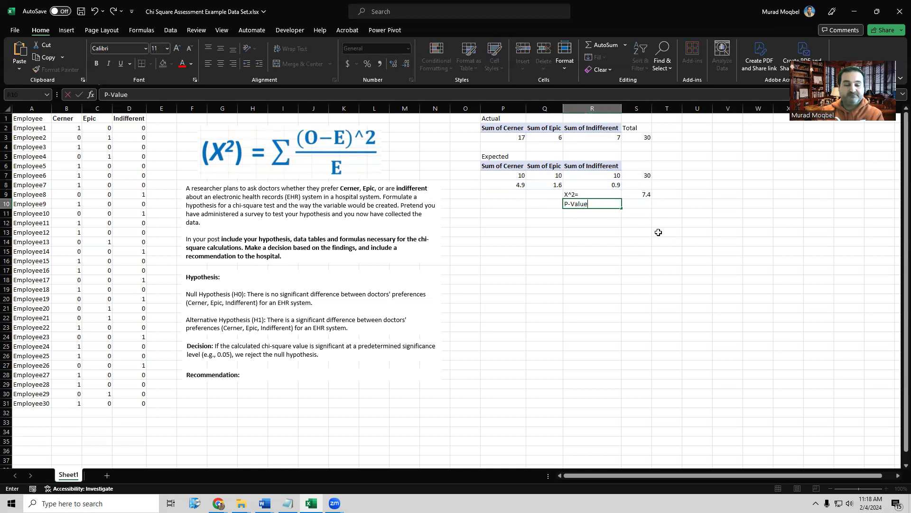
left_click(643, 209)
type("=")
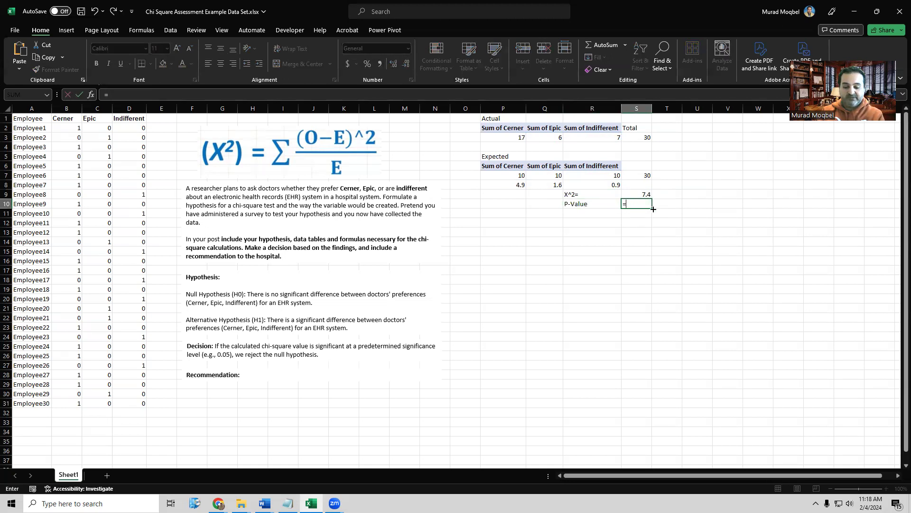
type("ch")
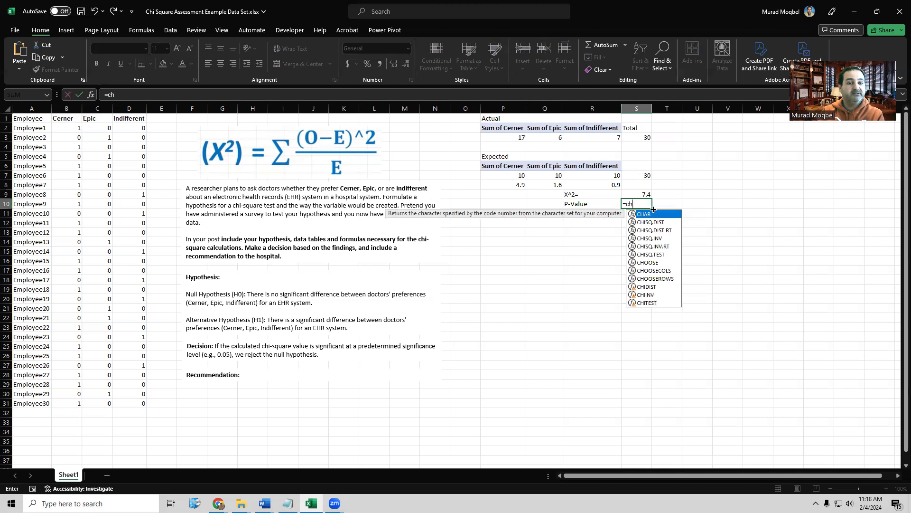
type("i")
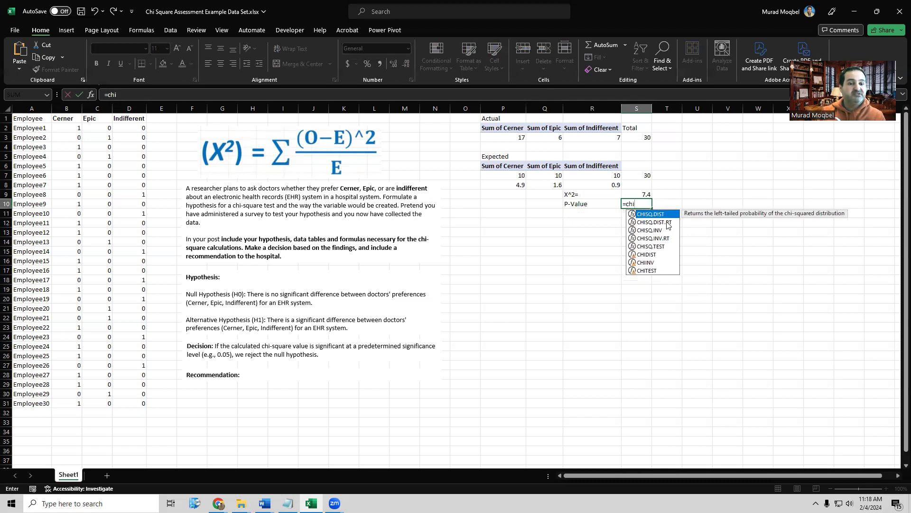
left_click(664, 223)
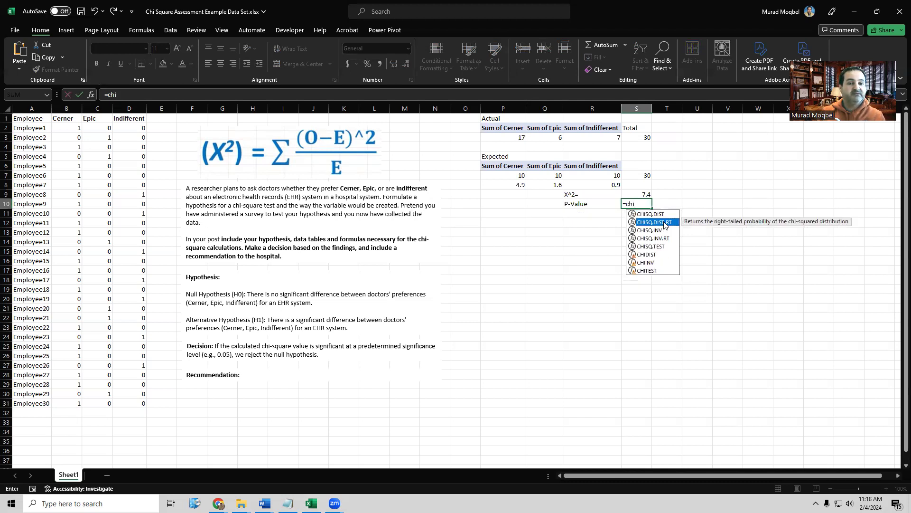
double_click(665, 223)
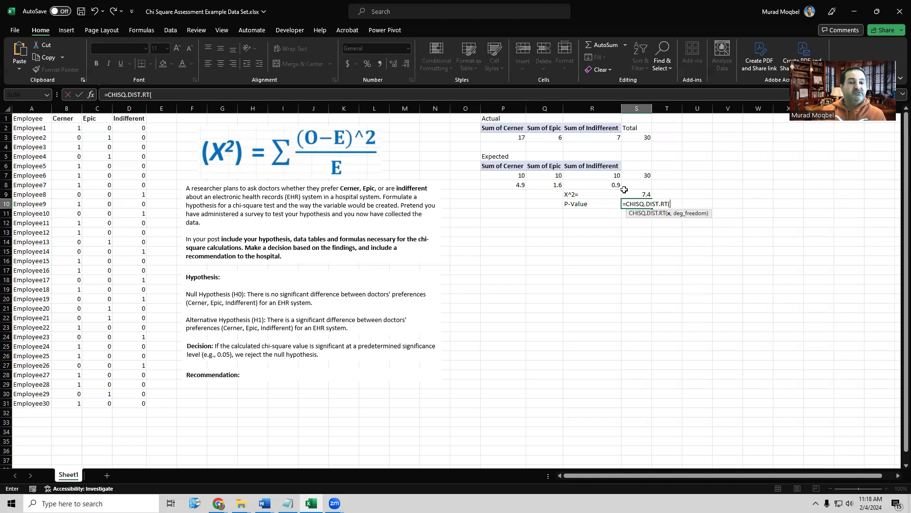
left_click(639, 195)
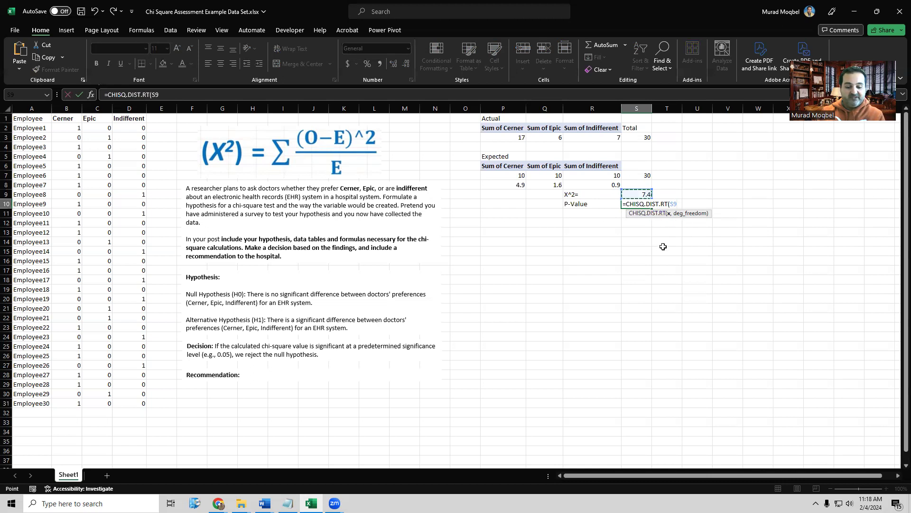
type(",2")
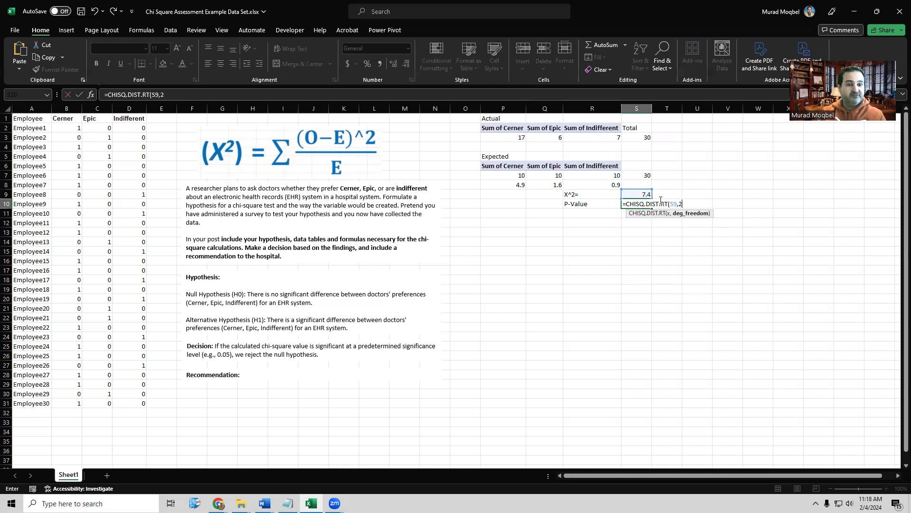
key("Return")
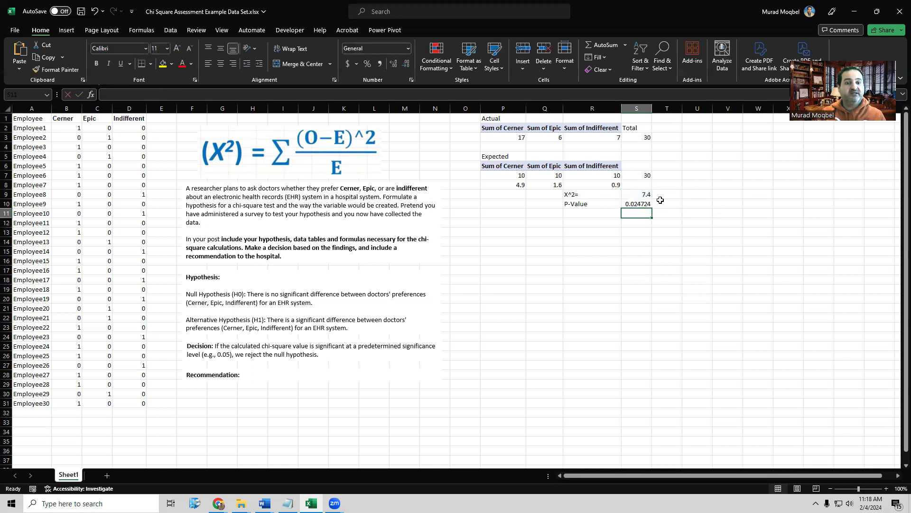
Highlight the P-Value label and its result in R10:S10 with a yellow fill.
left_click_drag(638, 204, 606, 203)
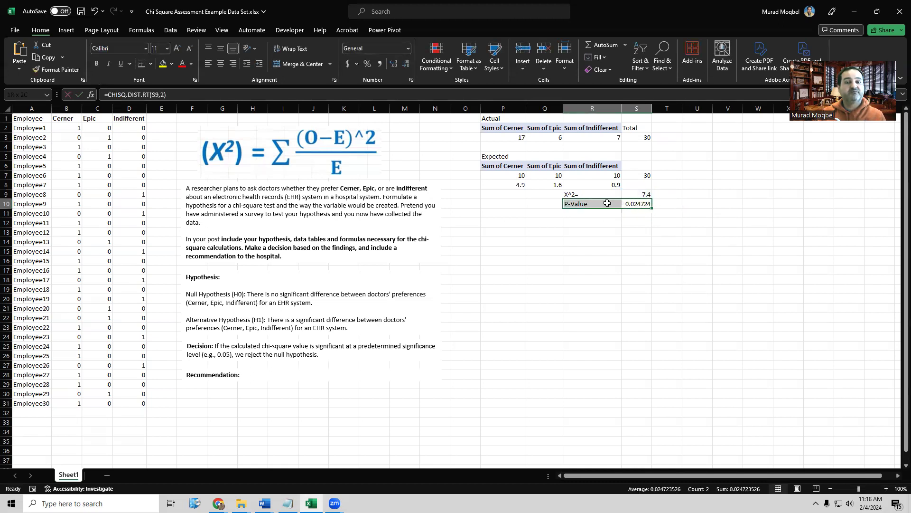
left_click(163, 63)
left_click(630, 205)
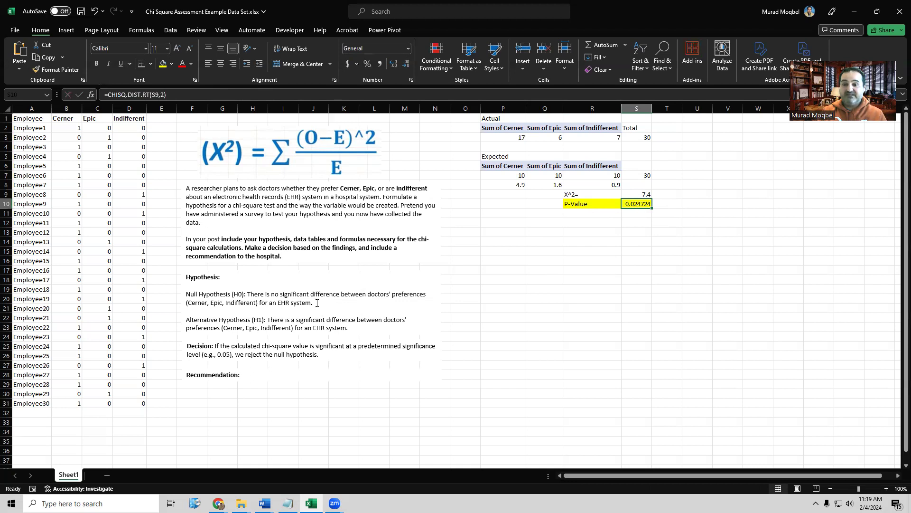
Make the Alternative Hypothesis (H1) paragraph bold in the Hypothesis text box.
triple_click(360, 328)
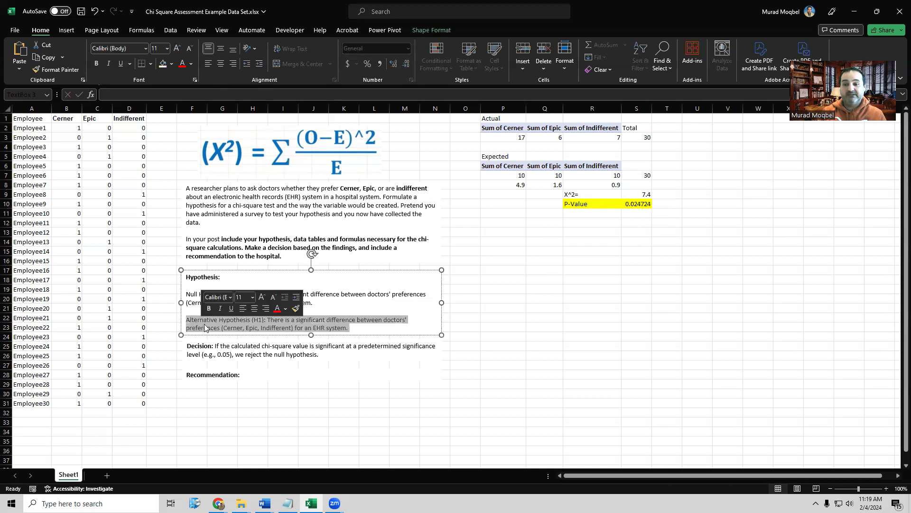
left_click(209, 308)
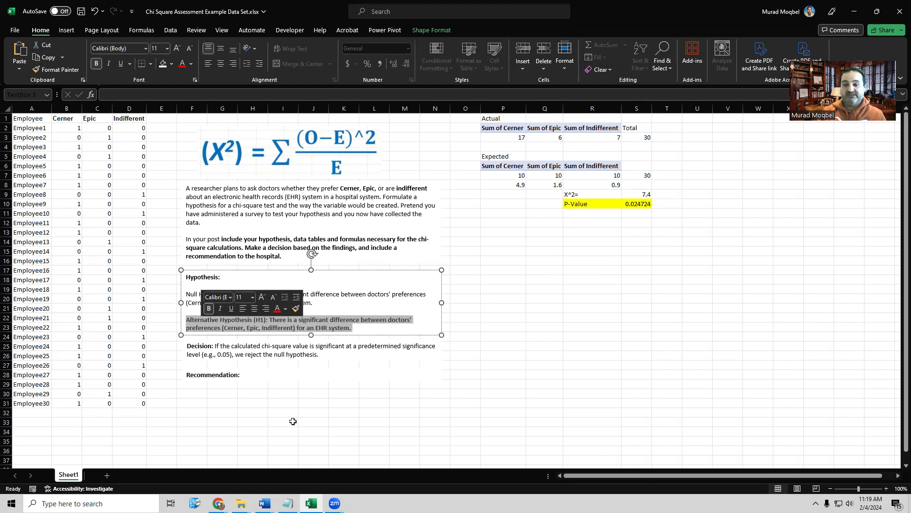
left_click(283, 348)
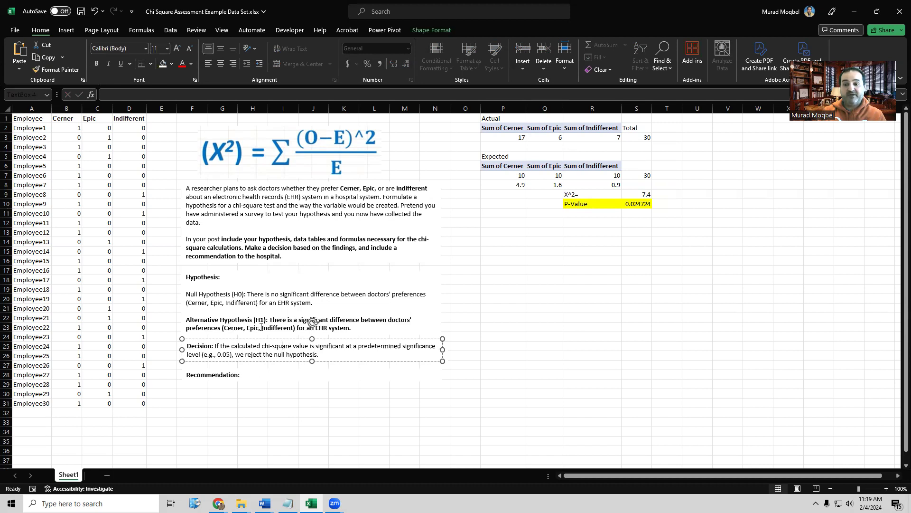
Check the actual Cerner count in P3 and write "Cerner won as a choice for" after the Recommendation: heading.
left_click(245, 375)
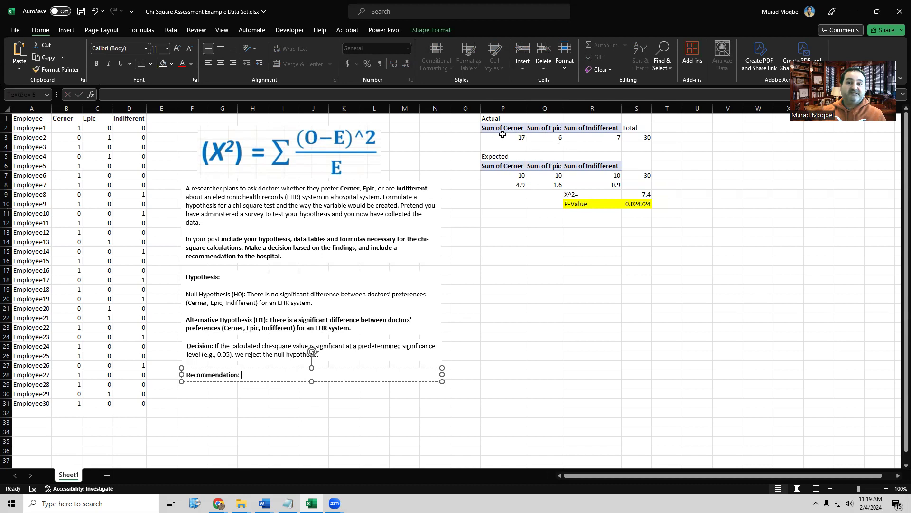
left_click(520, 136)
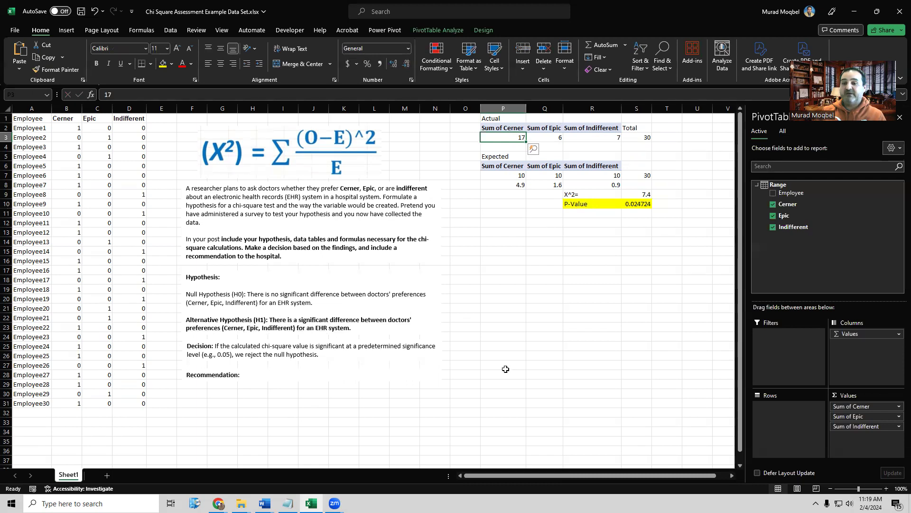
left_click(280, 375)
type("Cerner won as a ch")
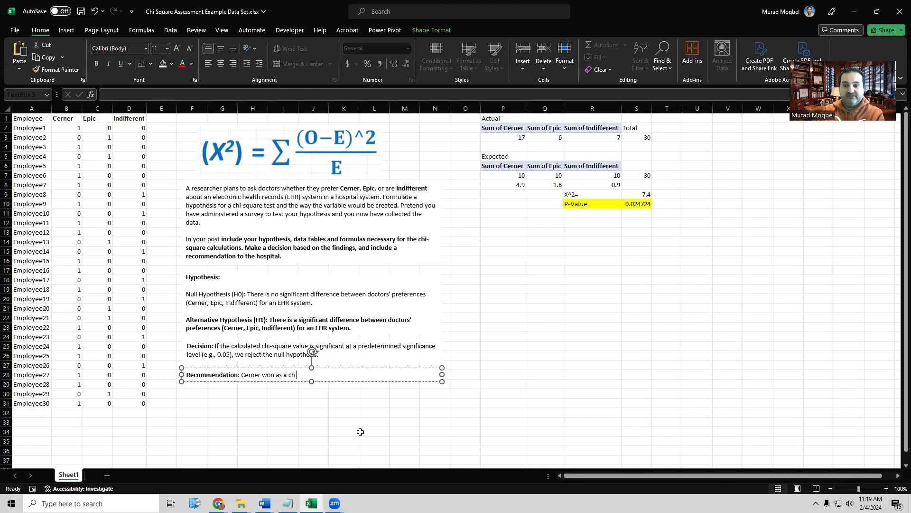
type("oice for")
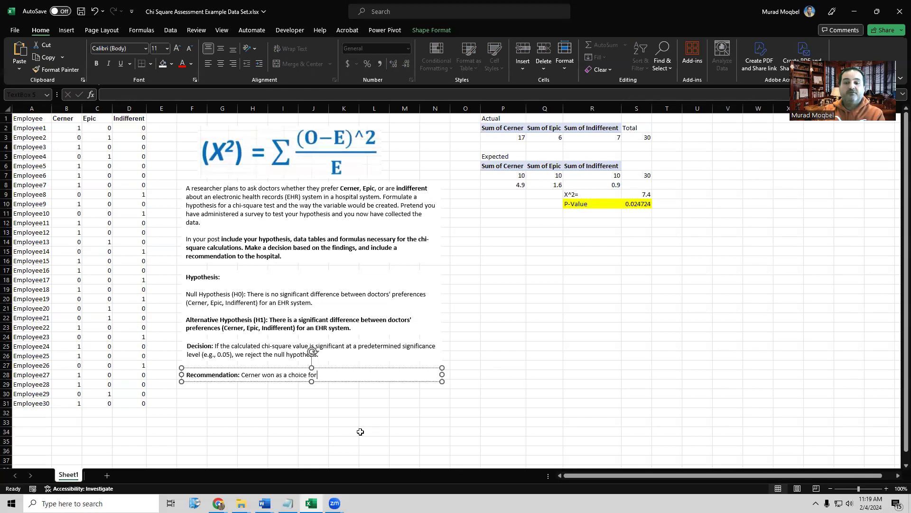